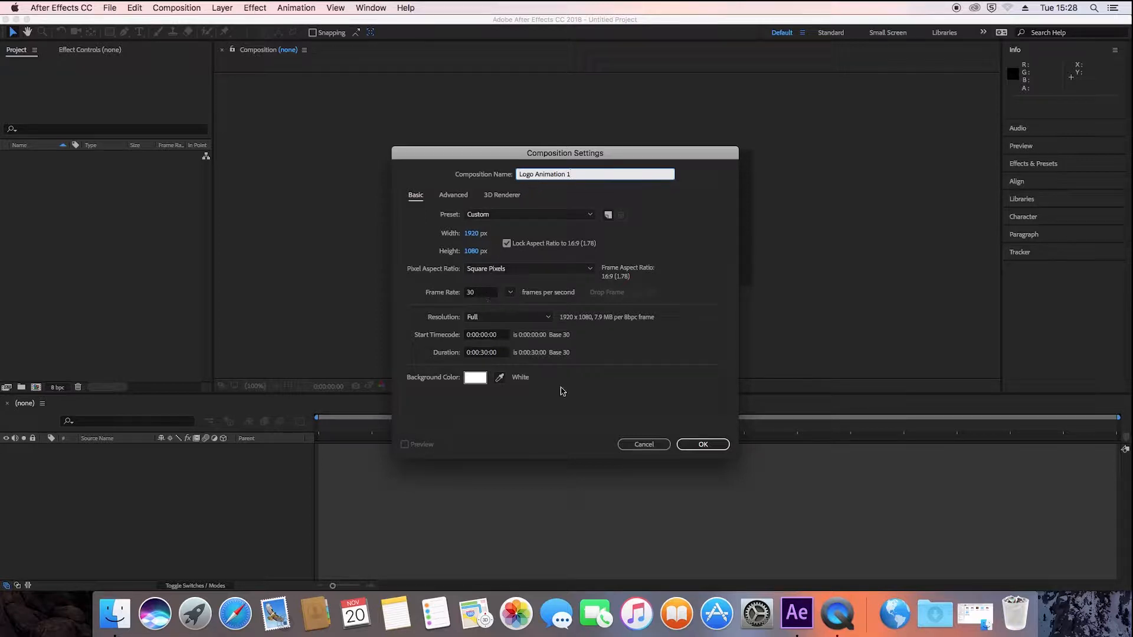
- Create the 1920 x 1080, 30 fps, 30-second composition Logo Animation 1 and import Apex Logo.png into the project
{"action": "left_click", "coordinate": [690, 448]}
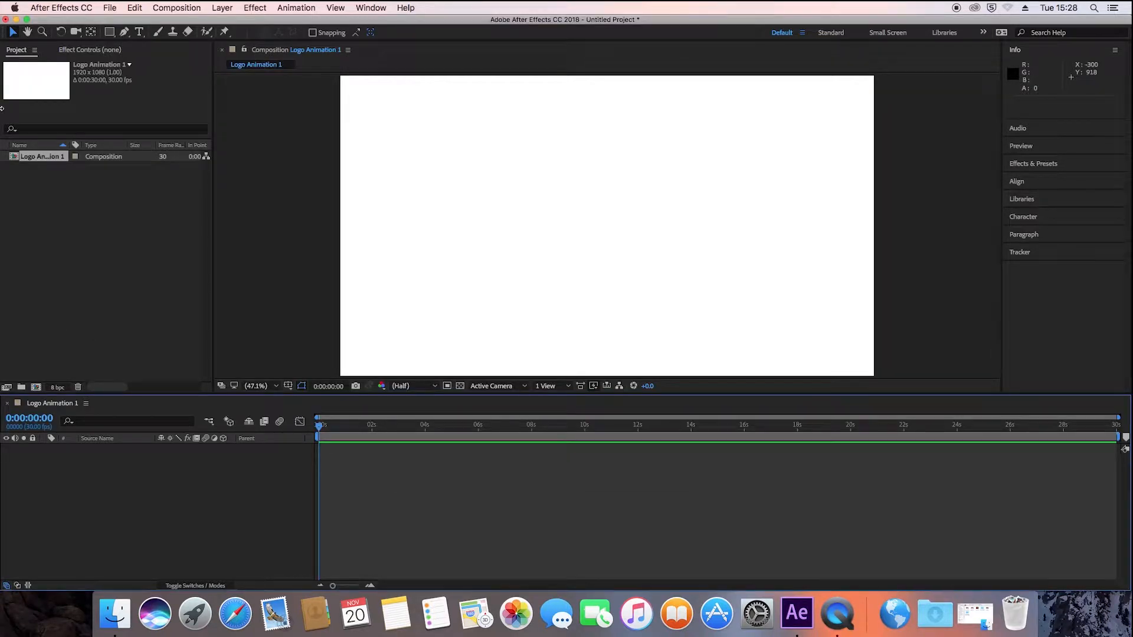
{"action": "right_click", "coordinate": [44, 202]}
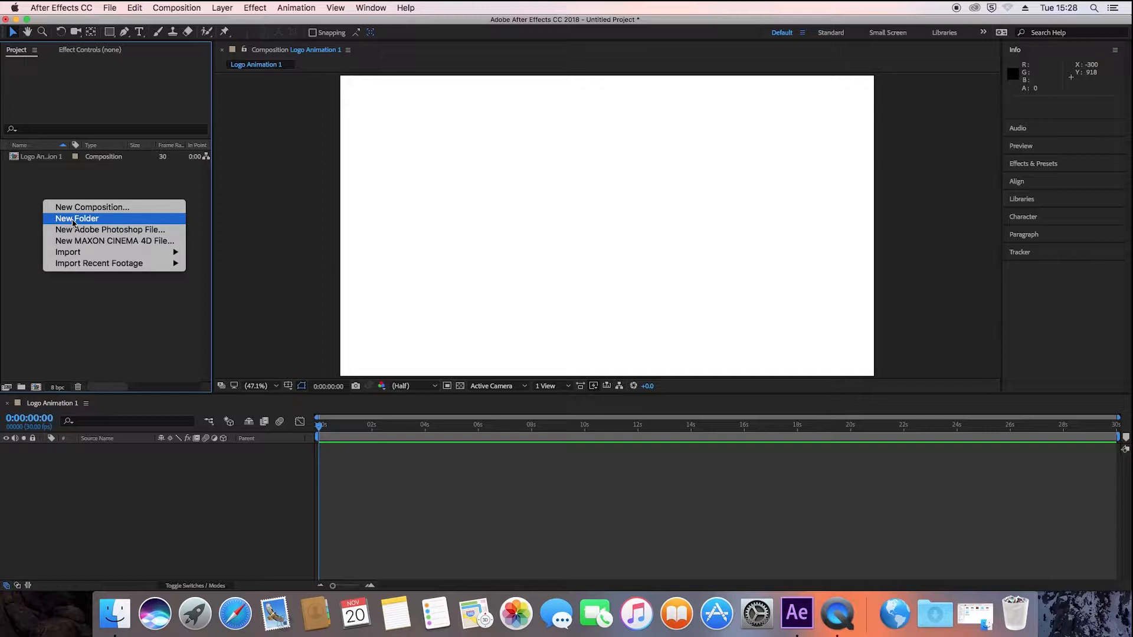
{"action": "mouse_move", "coordinate": [105, 257]}
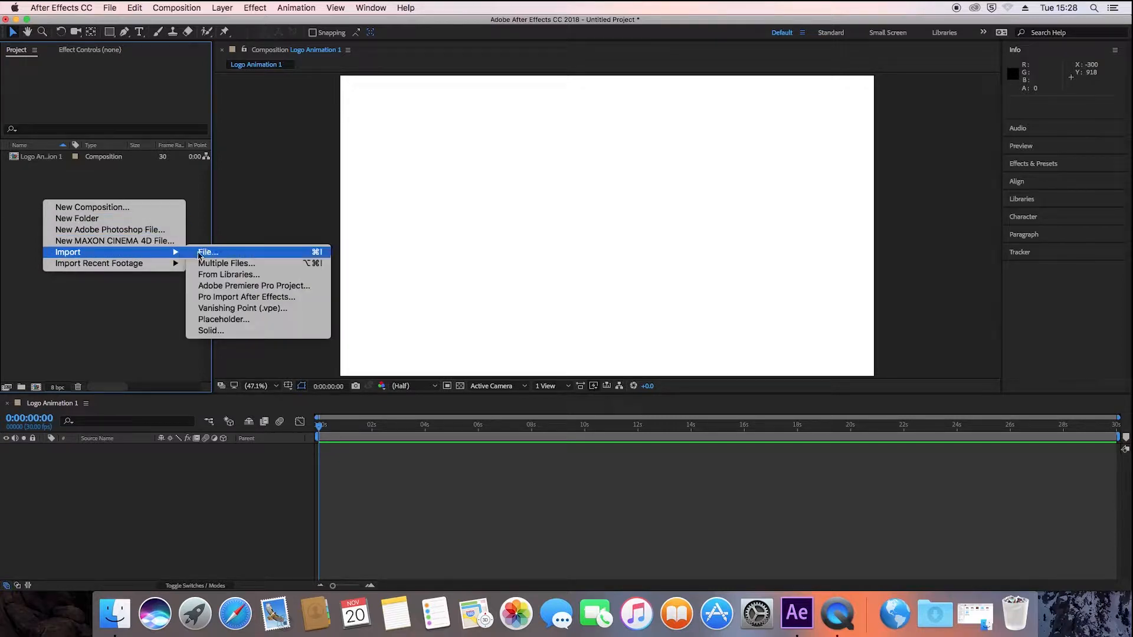
{"action": "left_click", "coordinate": [205, 254]}
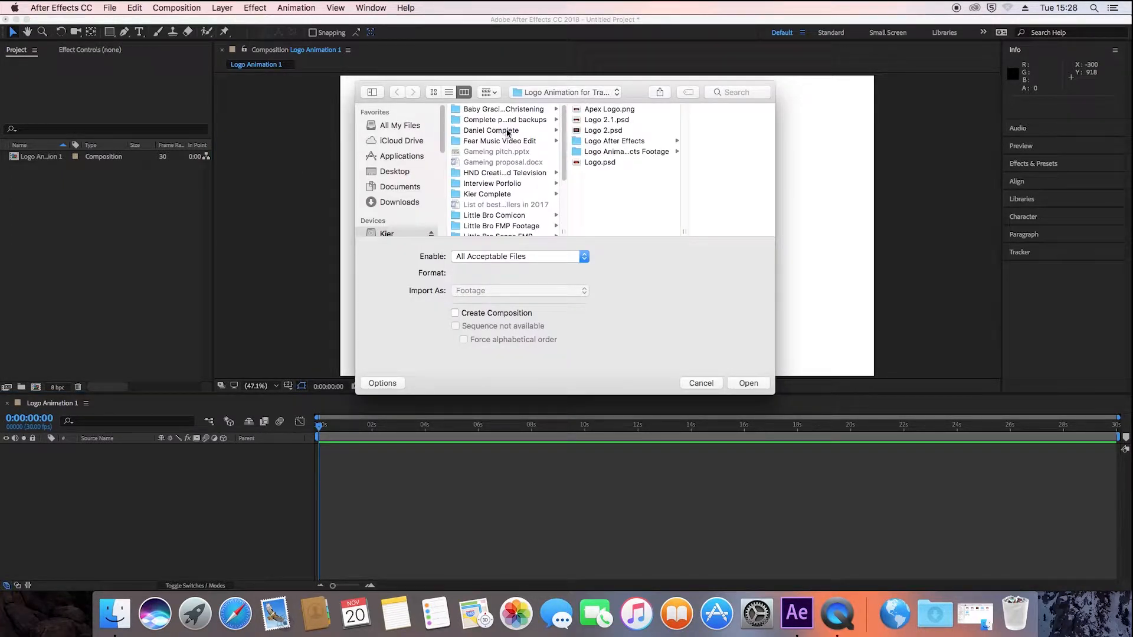
{"action": "left_click", "coordinate": [608, 109]}
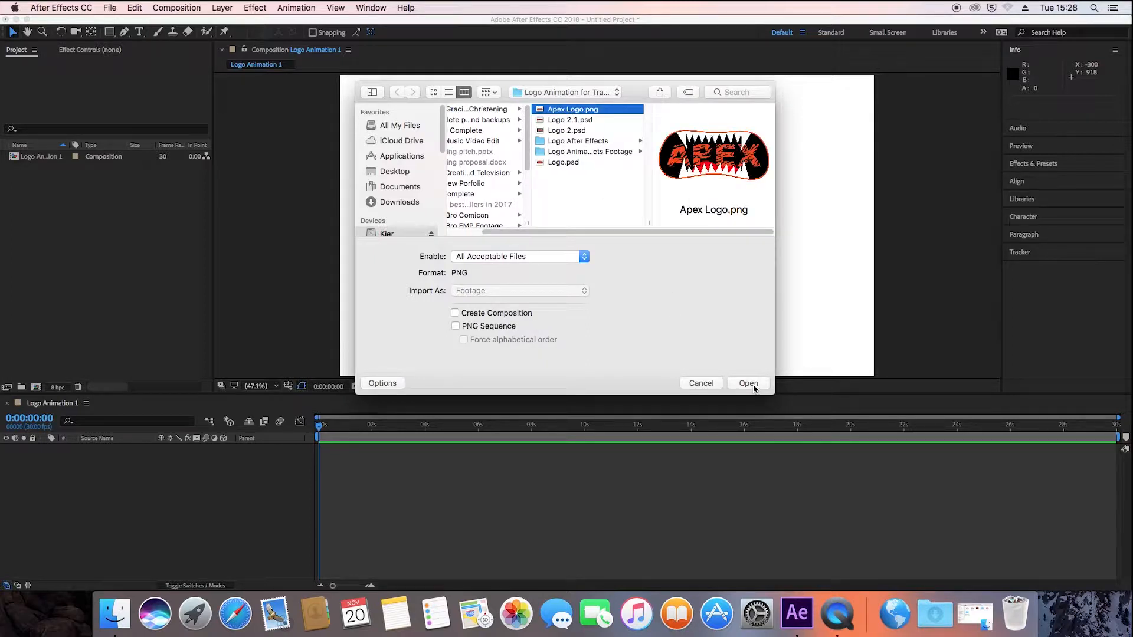
{"action": "left_click", "coordinate": [748, 383]}
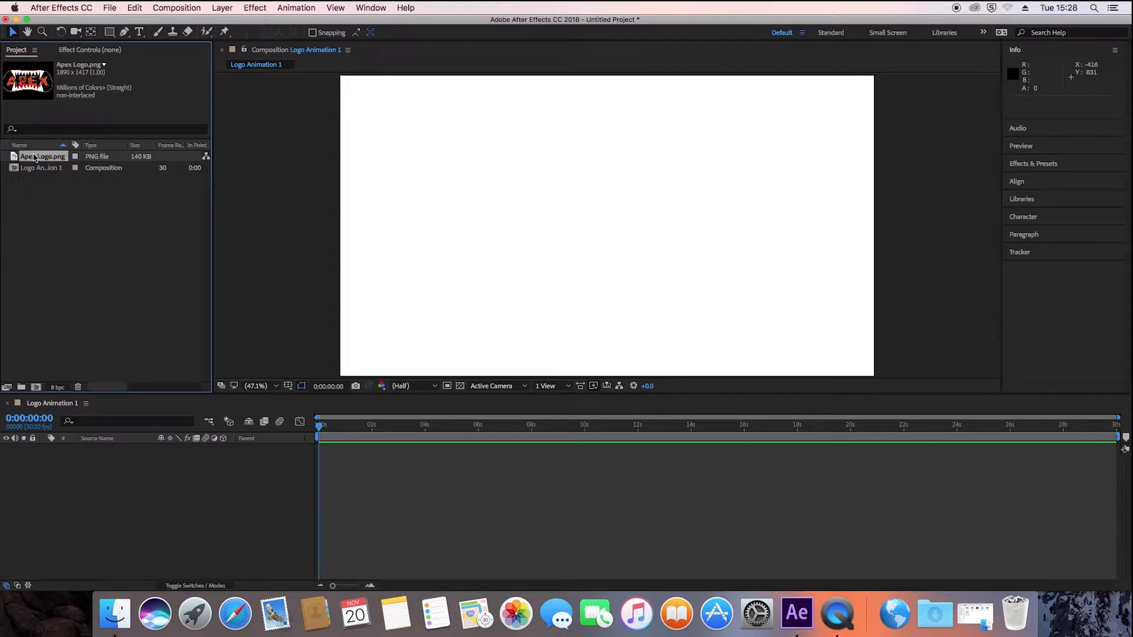
- Add Apex Logo.png to the composition, then shrink it and centre it in the frame at about 934.5, 533.6
{"action": "left_click_drag", "start_coordinate": [37, 158], "coordinate": [105, 480]}
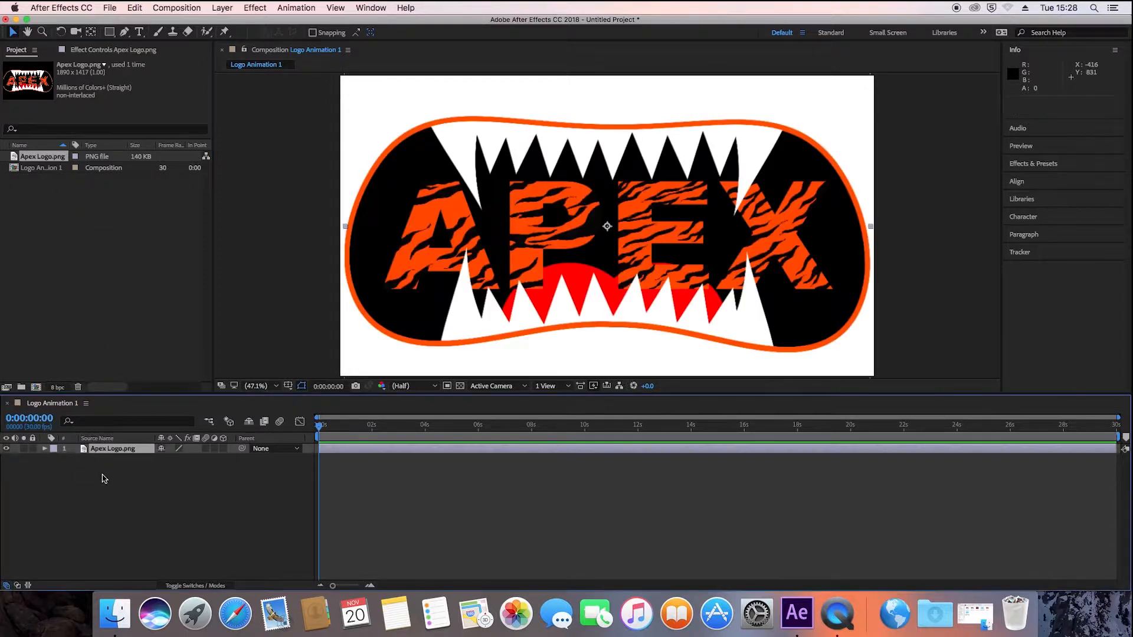
{"action": "left_click", "coordinate": [430, 186]}
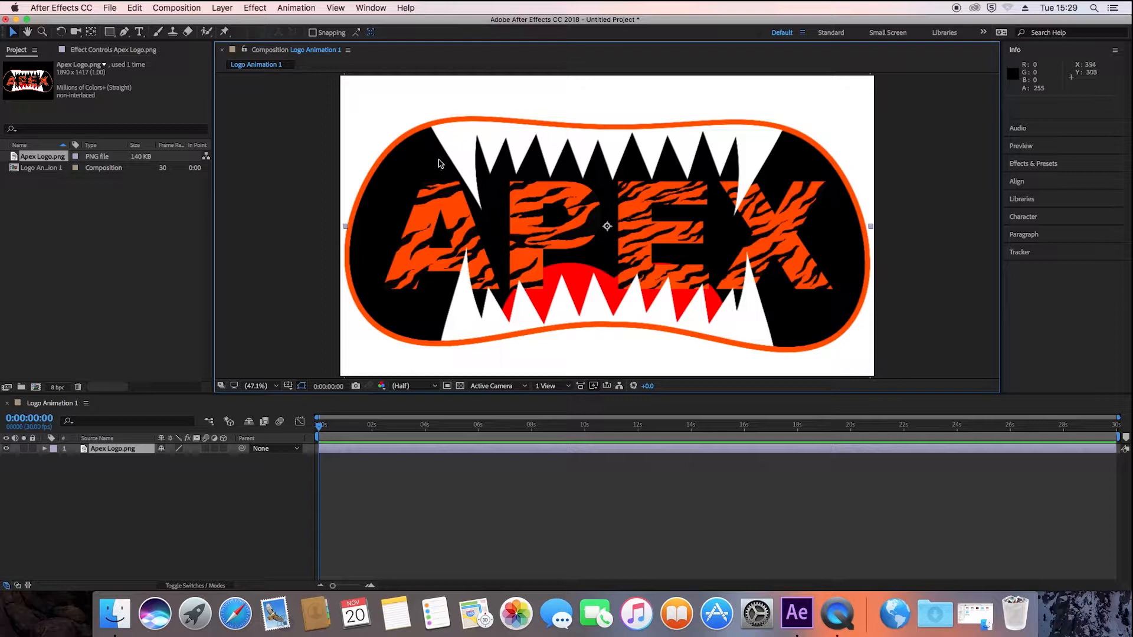
{"action": "left_click_drag", "start_coordinate": [442, 162], "coordinate": [493, 207]}
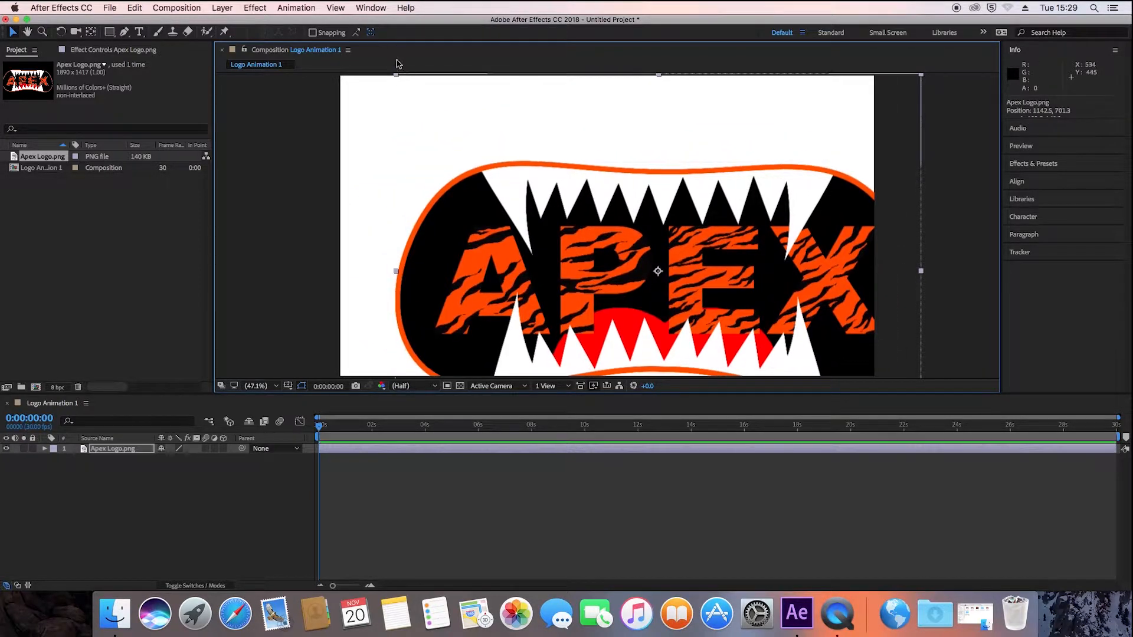
{"action": "left_click_drag", "start_coordinate": [397, 80], "coordinate": [506, 180]}
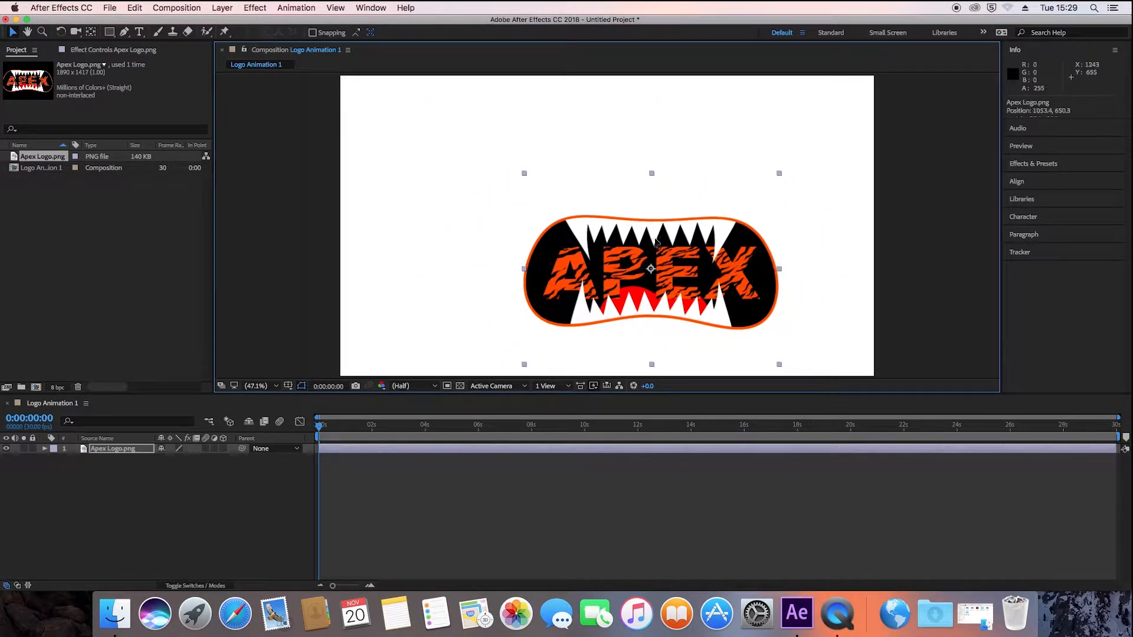
{"action": "left_click_drag", "start_coordinate": [708, 275], "coordinate": [632, 228]}
{"action": "left_click", "coordinate": [454, 125]}
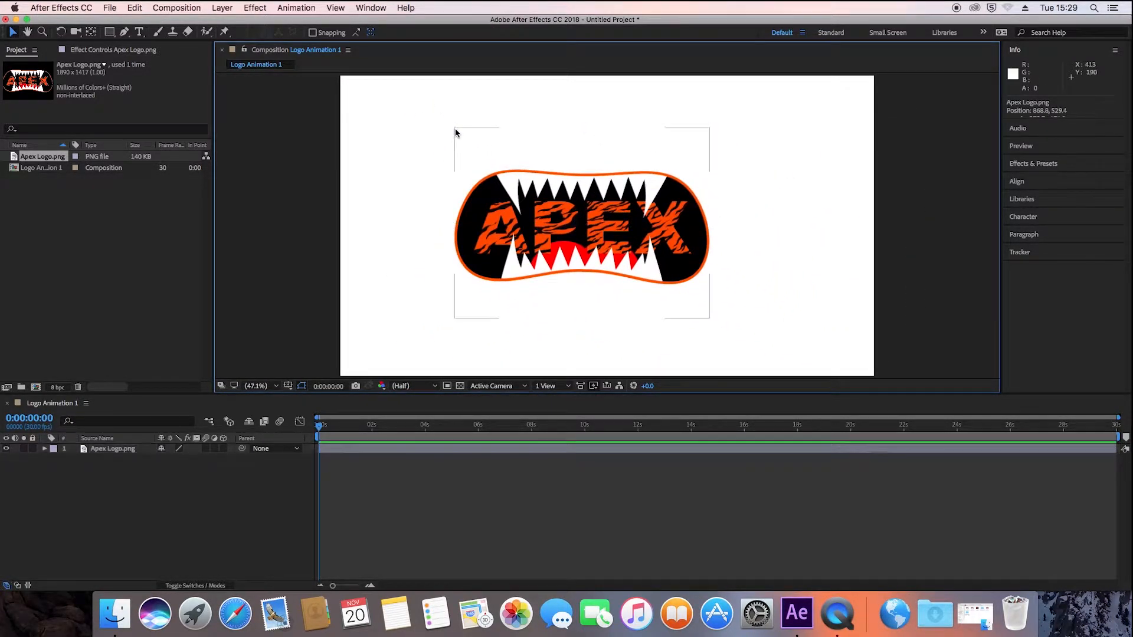
{"action": "left_click", "coordinate": [517, 220]}
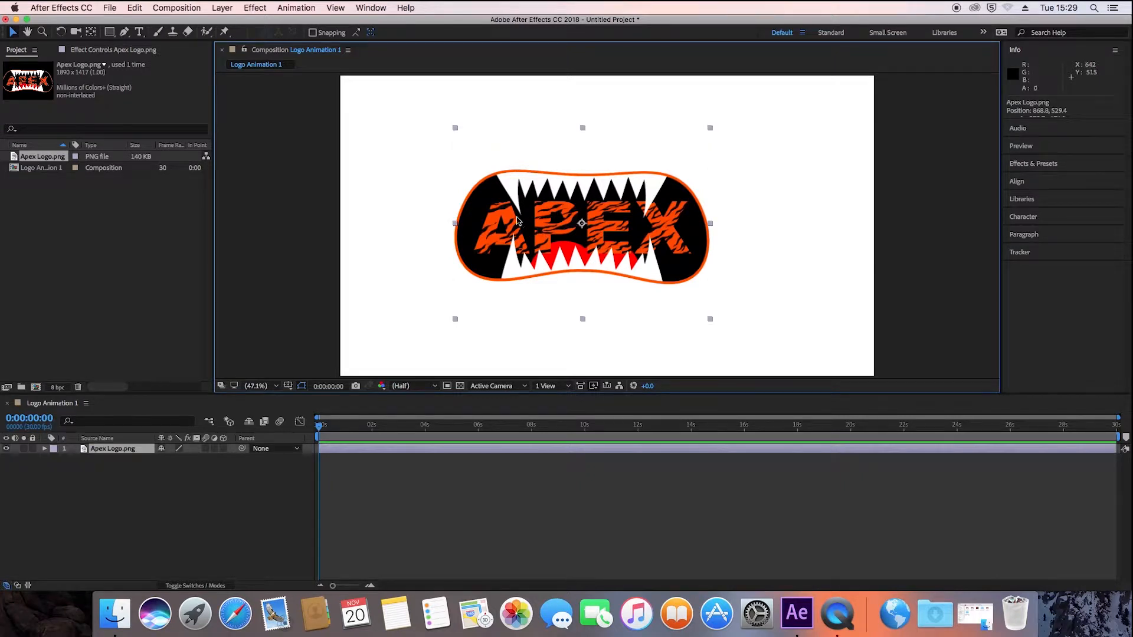
{"action": "left_click_drag", "start_coordinate": [456, 128], "coordinate": [425, 114]}
{"action": "left_click_drag", "start_coordinate": [592, 223], "coordinate": [610, 224]}
- Create a black, composition-sized solid named Logo Background and place the Apex Logo.png layer above it
{"action": "right_click", "coordinate": [79, 460]}
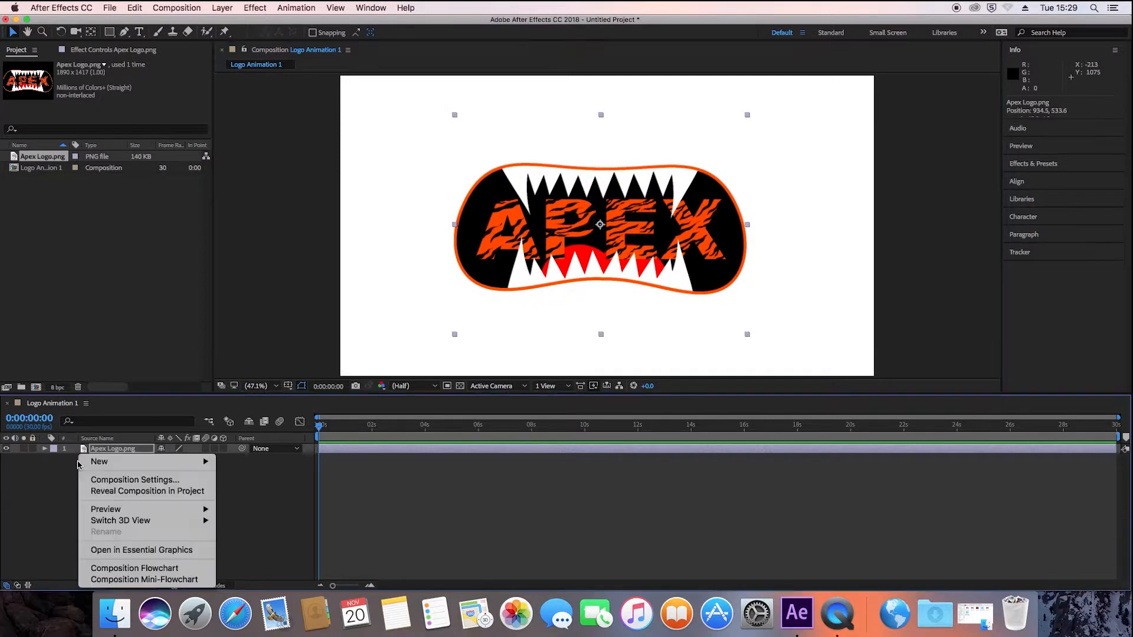
{"action": "mouse_move", "coordinate": [183, 463]}
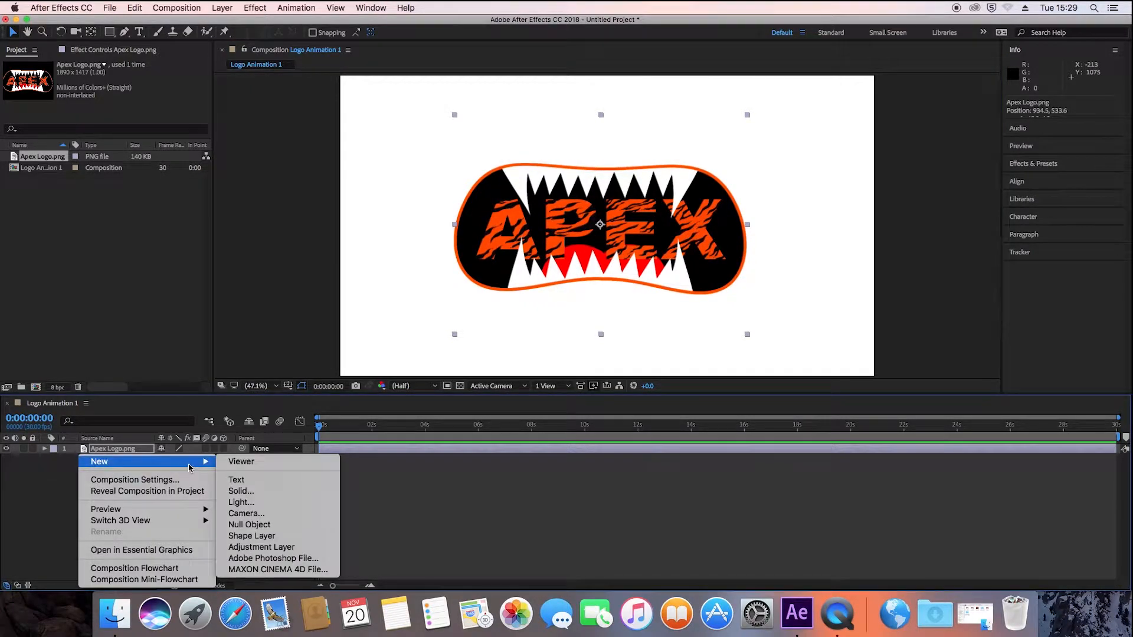
{"action": "left_click", "coordinate": [252, 492]}
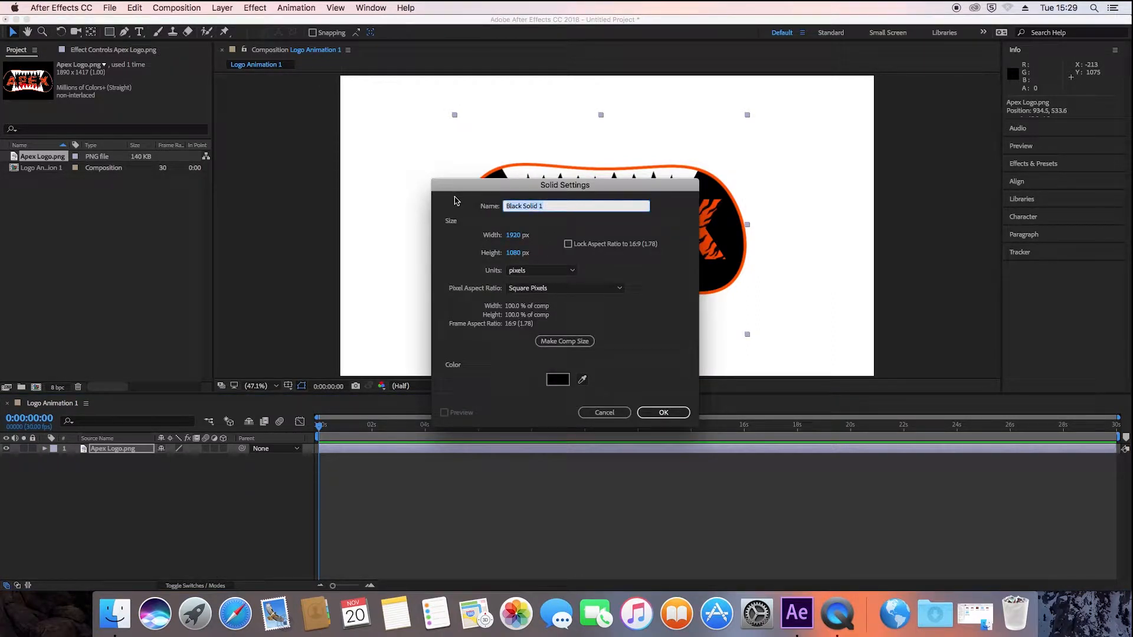
{"action": "type", "text": "Logo Background"}
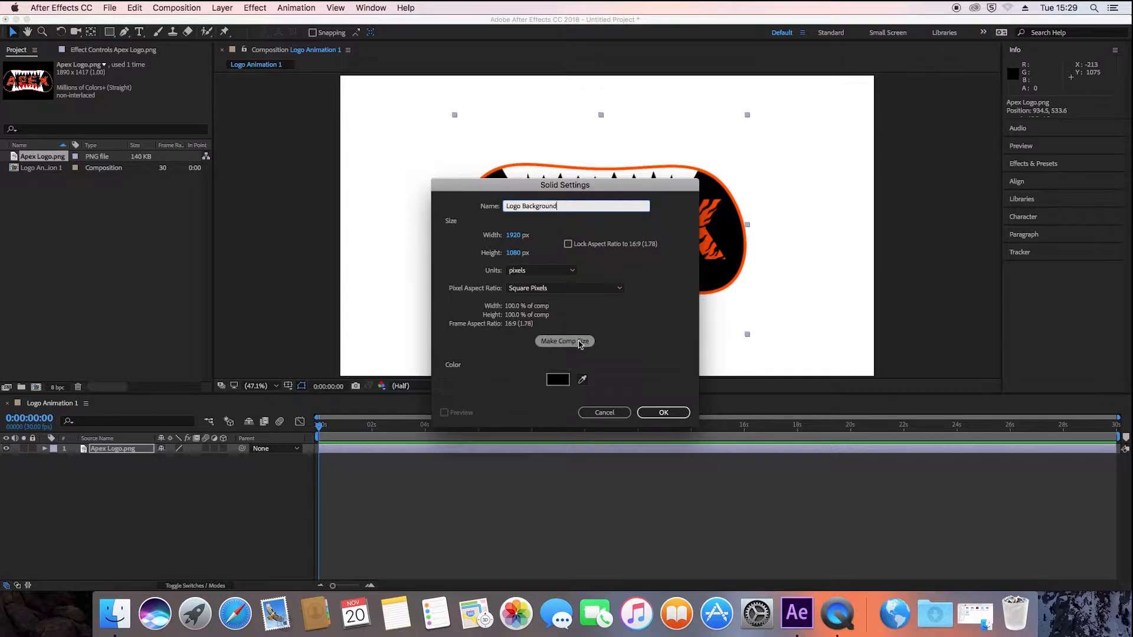
{"action": "left_click", "coordinate": [580, 345]}
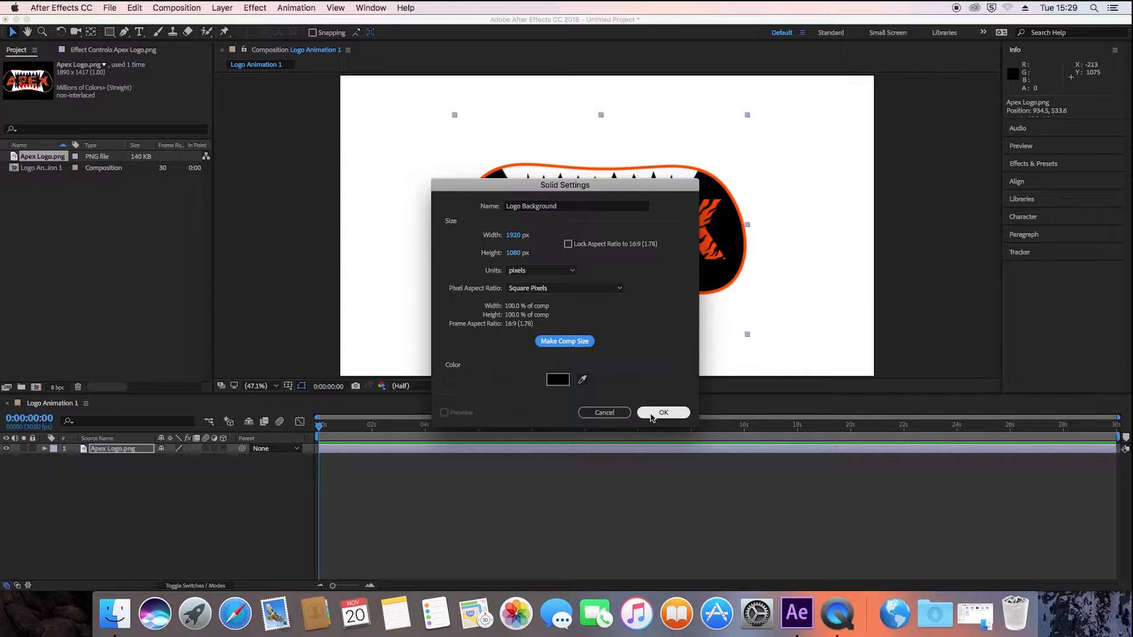
{"action": "left_click", "coordinate": [652, 413]}
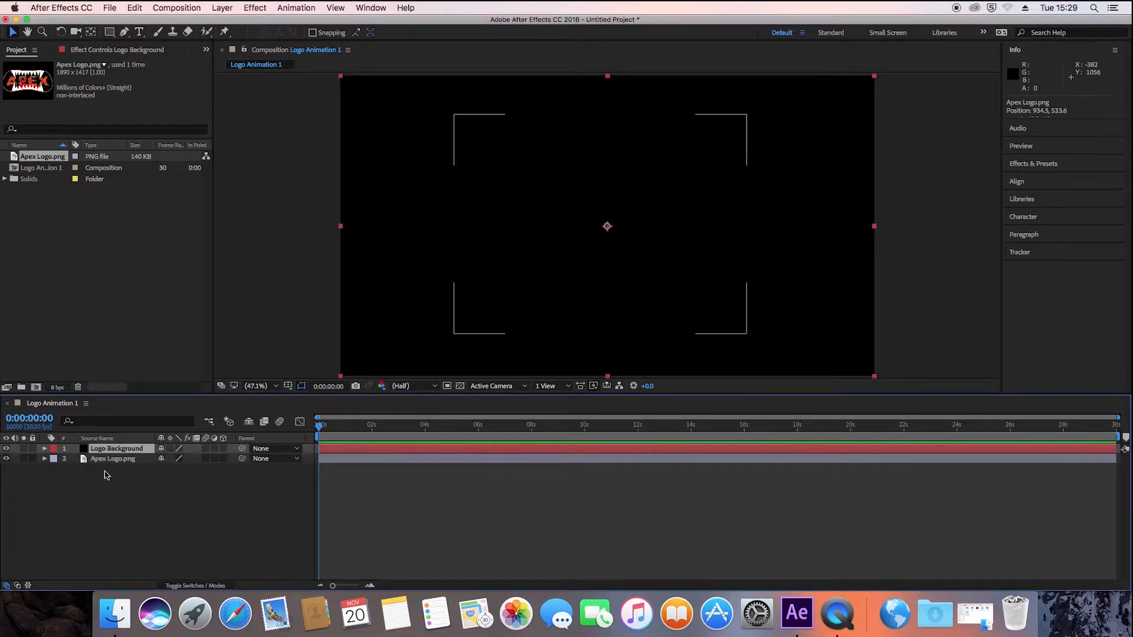
{"action": "left_click_drag", "start_coordinate": [127, 459], "coordinate": [122, 448]}
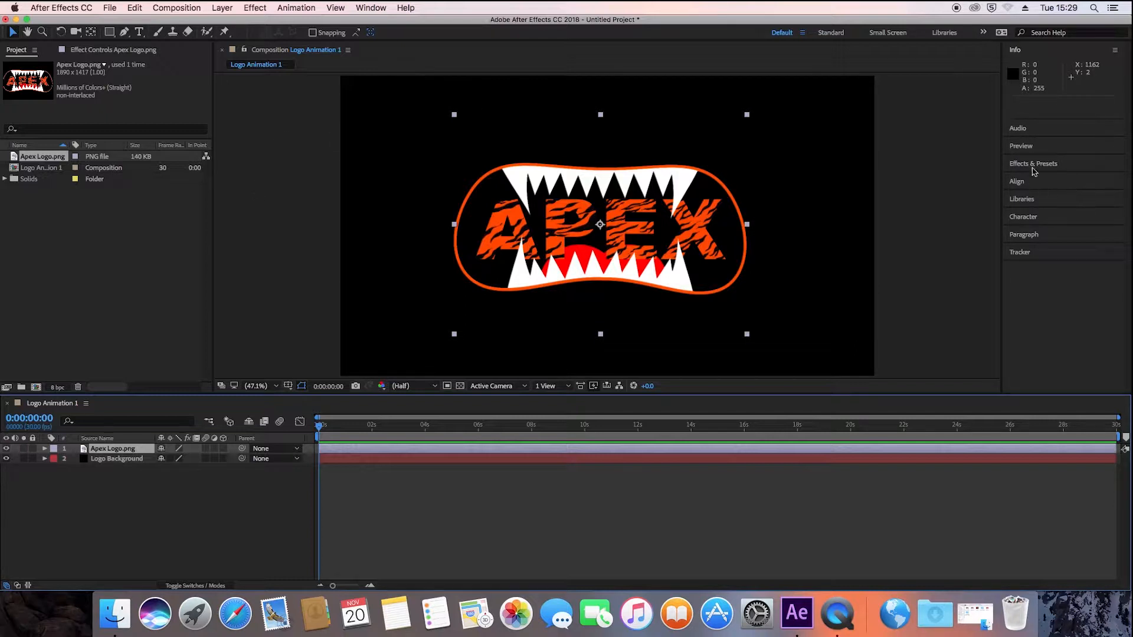
- Apply the CC Grid Wipe transition effect to the Apex logo
{"action": "left_click", "coordinate": [1033, 166]}
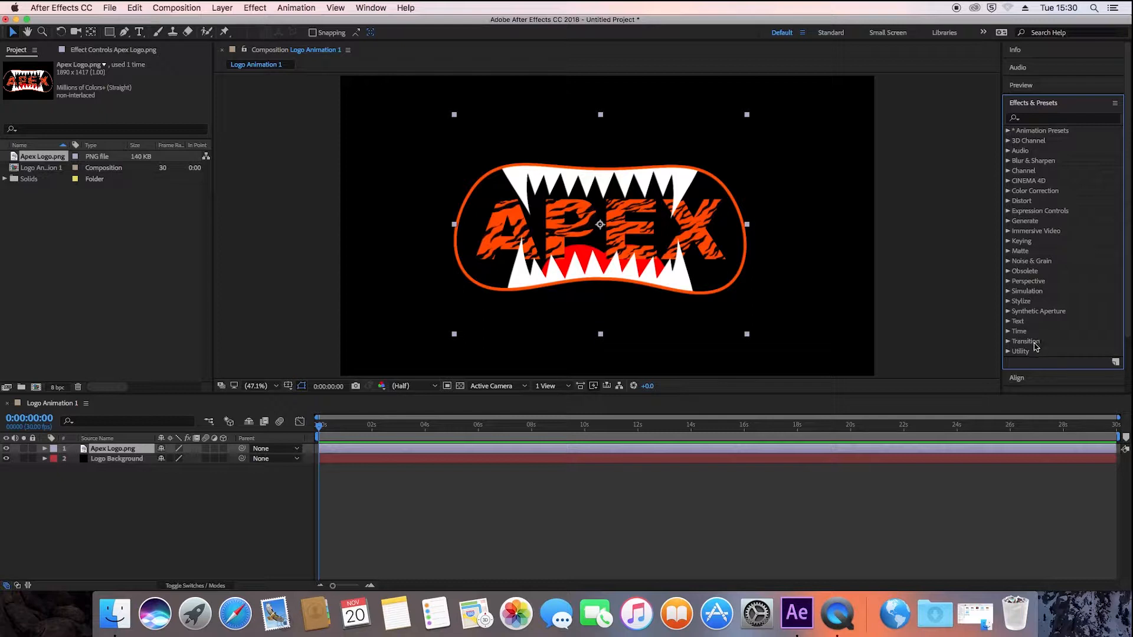
{"action": "scroll", "coordinate": [1044, 335], "scroll_direction": "down", "scroll_amount": 2}
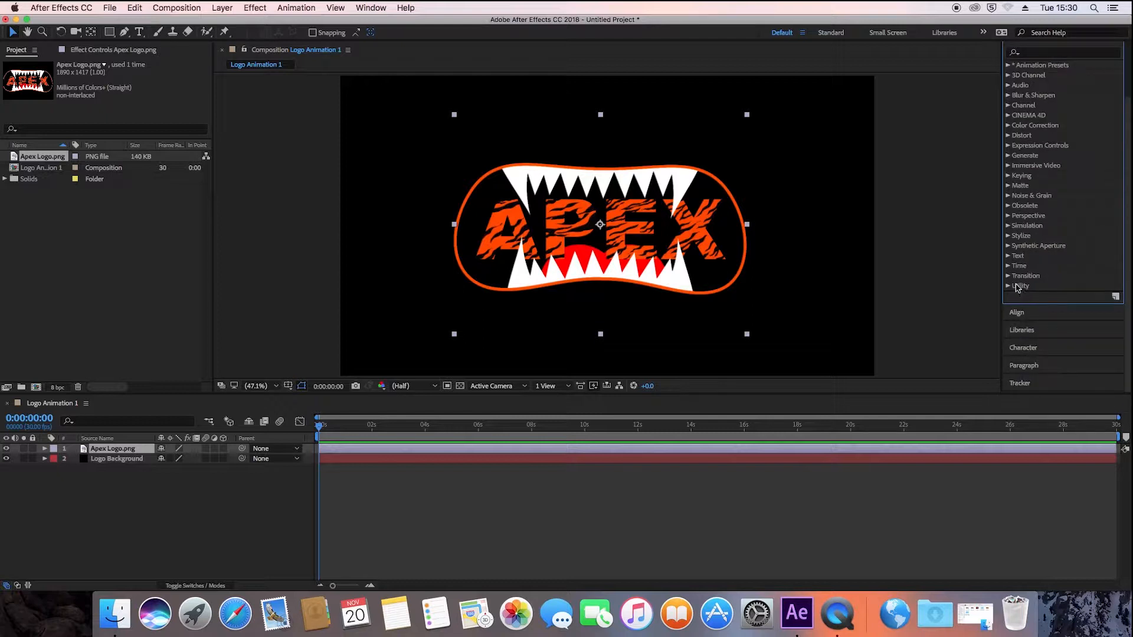
{"action": "left_click", "coordinate": [1009, 276]}
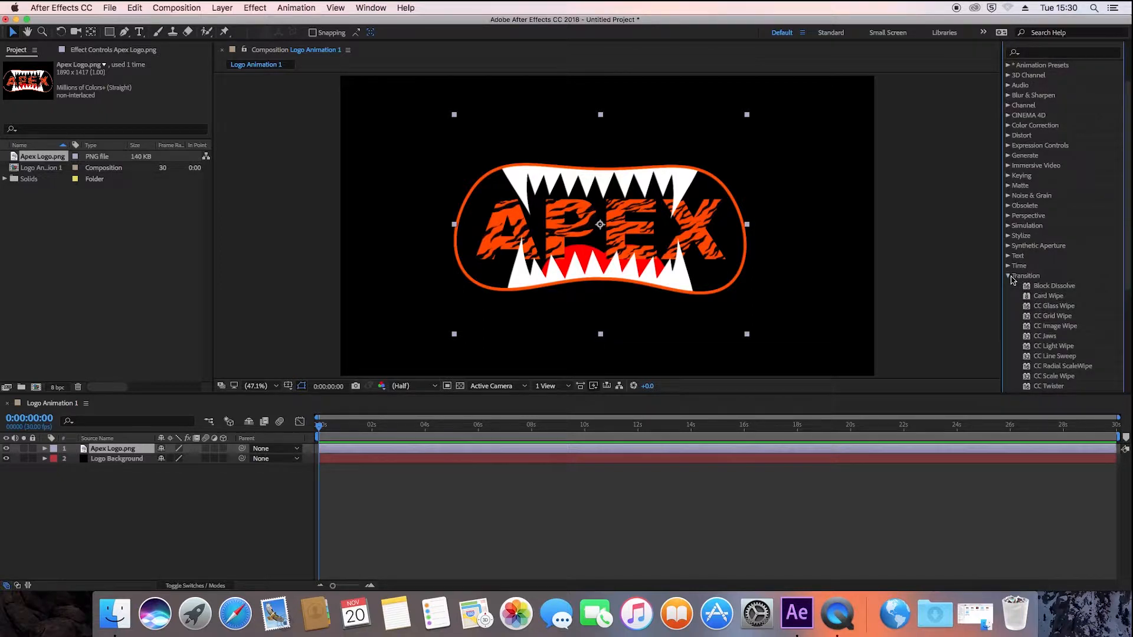
{"action": "left_click", "coordinate": [1057, 318]}
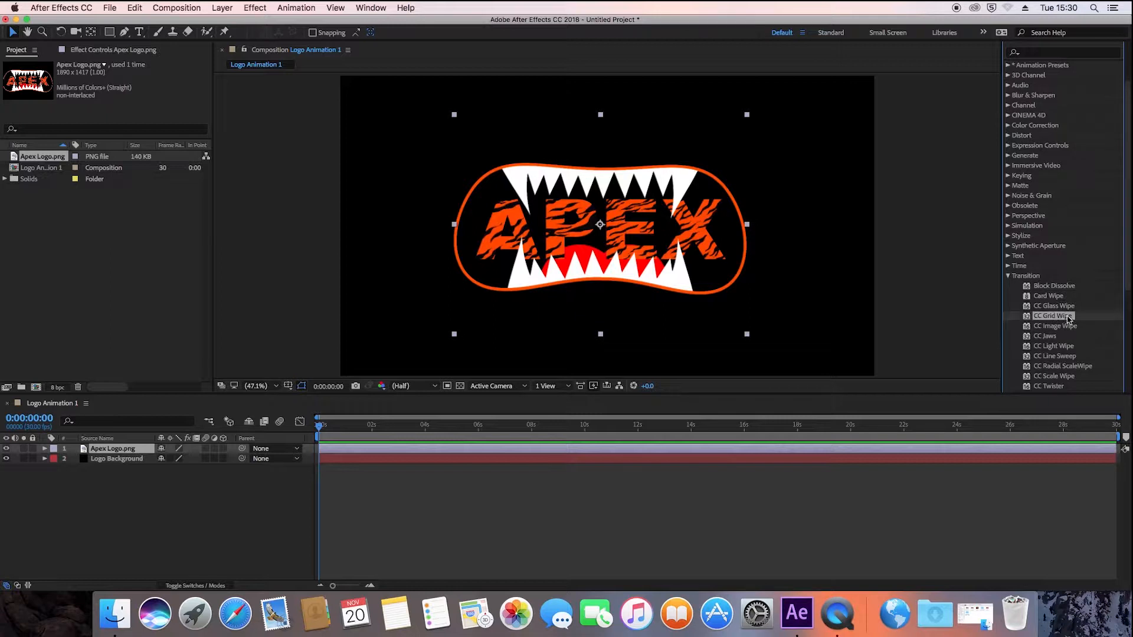
{"action": "scroll", "coordinate": [1073, 326], "scroll_direction": "down", "scroll_amount": 5}
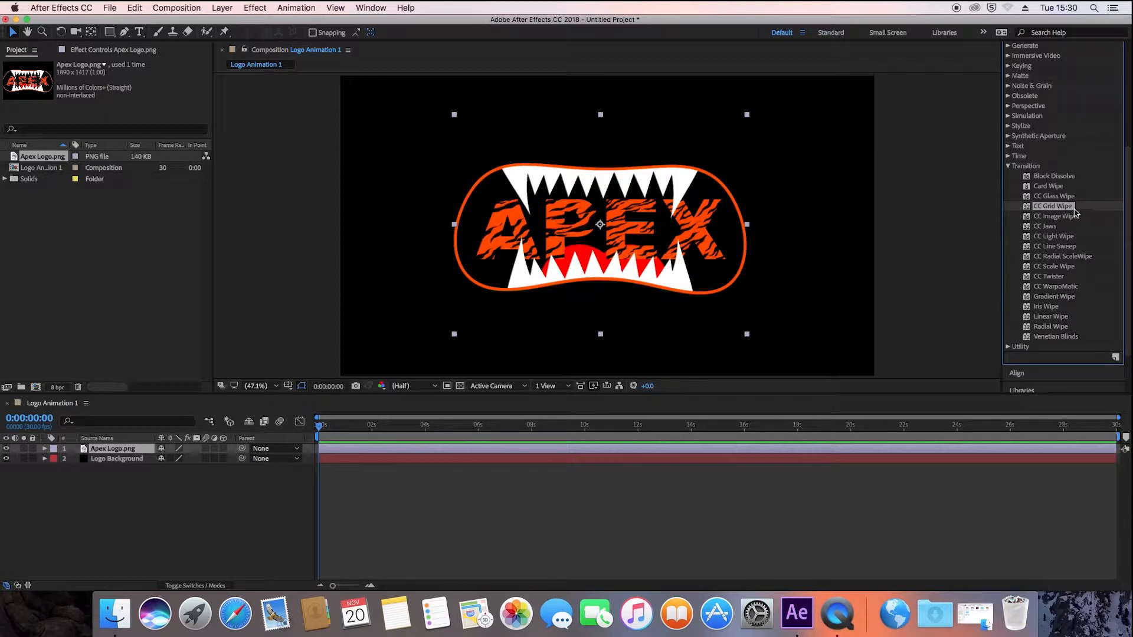
{"action": "left_click_drag", "start_coordinate": [1072, 214], "coordinate": [643, 263]}
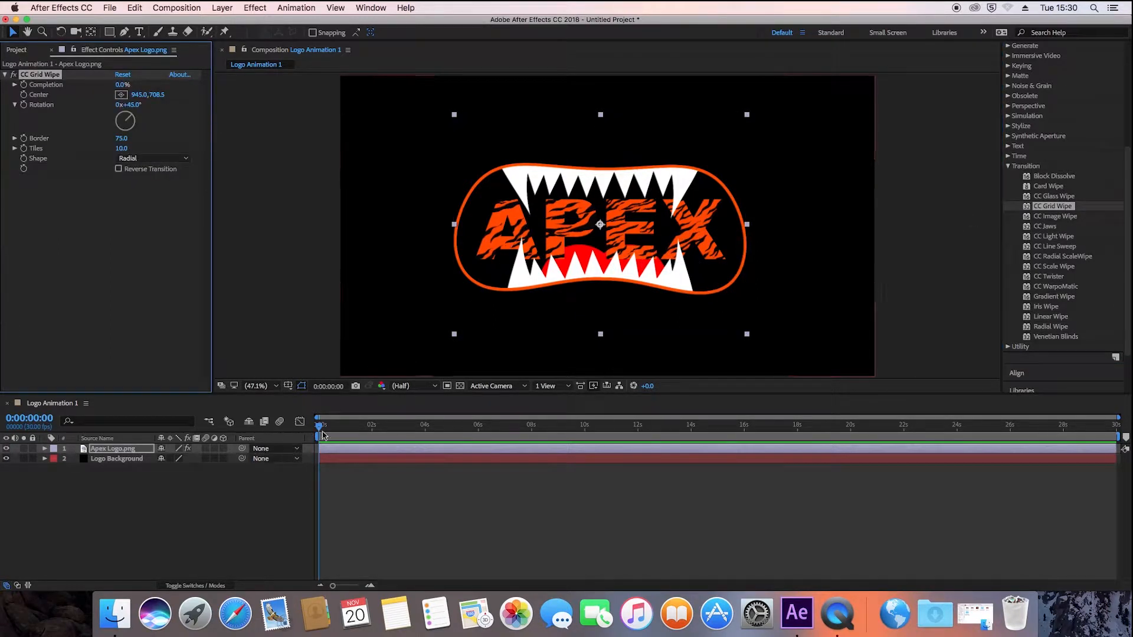
- Expand the logo layer's CC Grid Wipe properties and set Completion to 100% at the start of the composition
{"action": "mouse_move", "coordinate": [317, 430]}
{"action": "left_mouse_down"}
{"action": "mouse_move", "coordinate": [464, 429]}
{"action": "mouse_move", "coordinate": [316, 452]}
{"action": "left_mouse_up"}
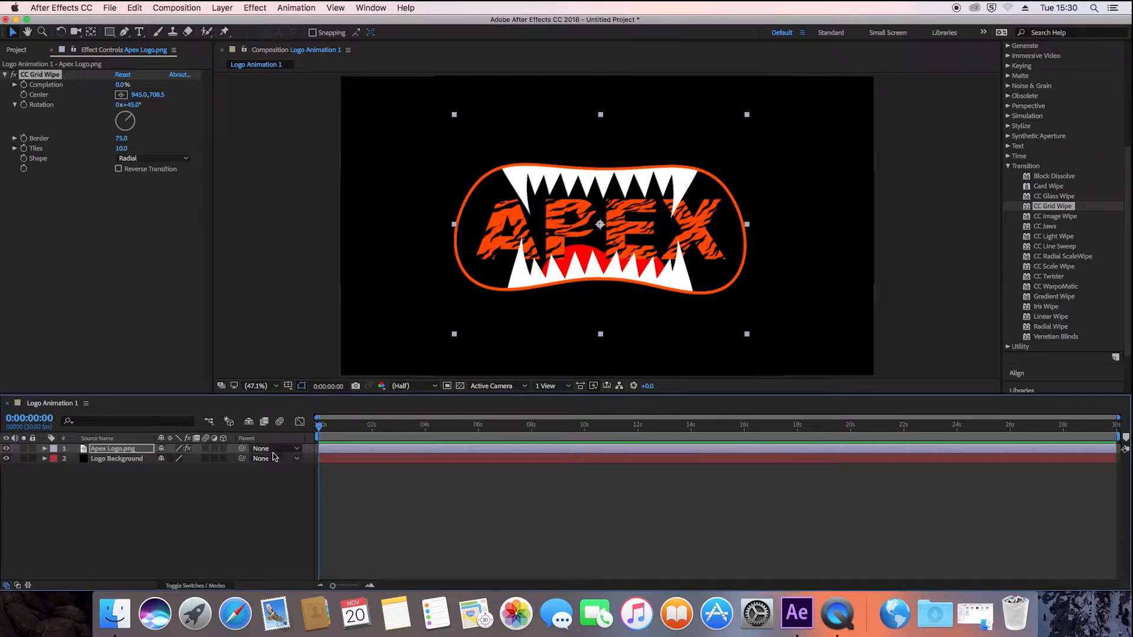
{"action": "left_click", "coordinate": [47, 450]}
{"action": "left_click", "coordinate": [55, 459]}
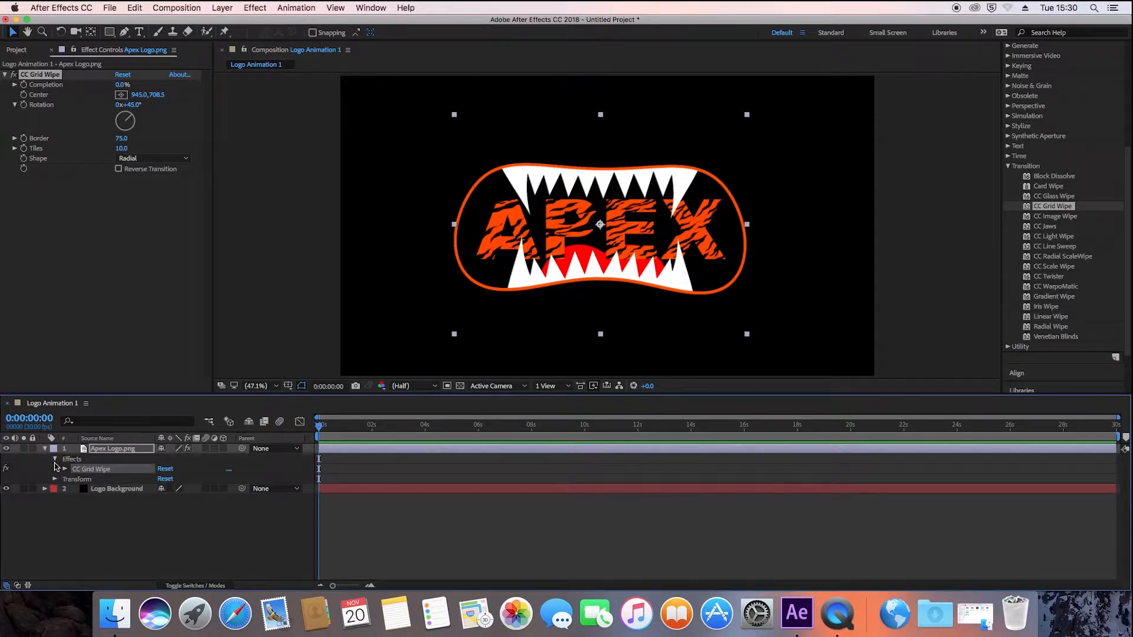
{"action": "left_click", "coordinate": [65, 469]}
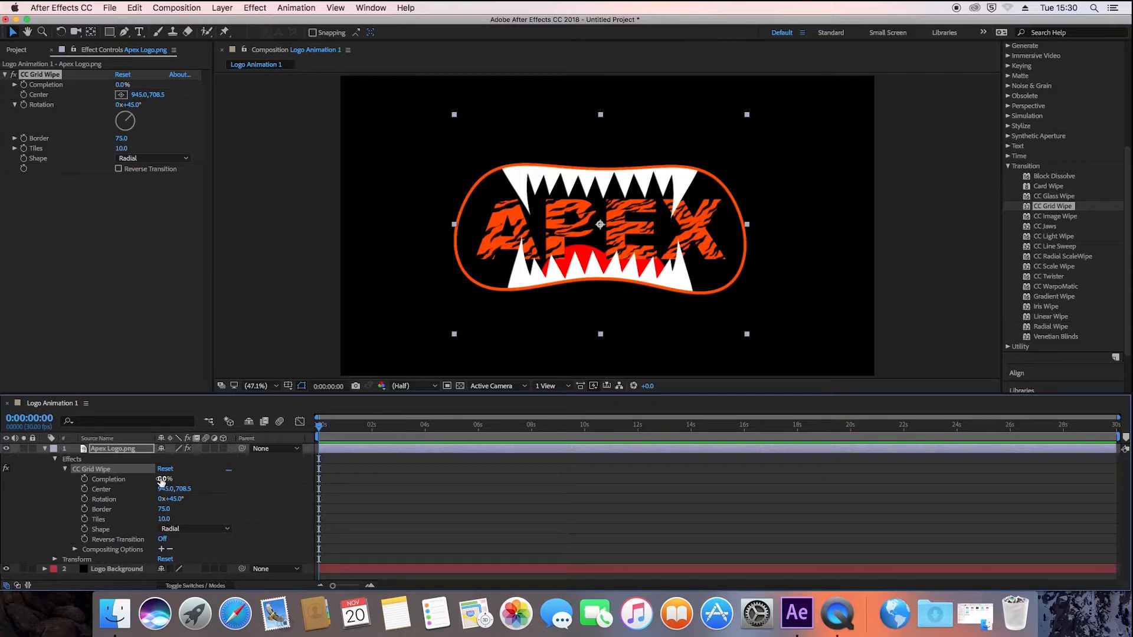
{"action": "left_click_drag", "start_coordinate": [161, 481], "coordinate": [211, 477]}
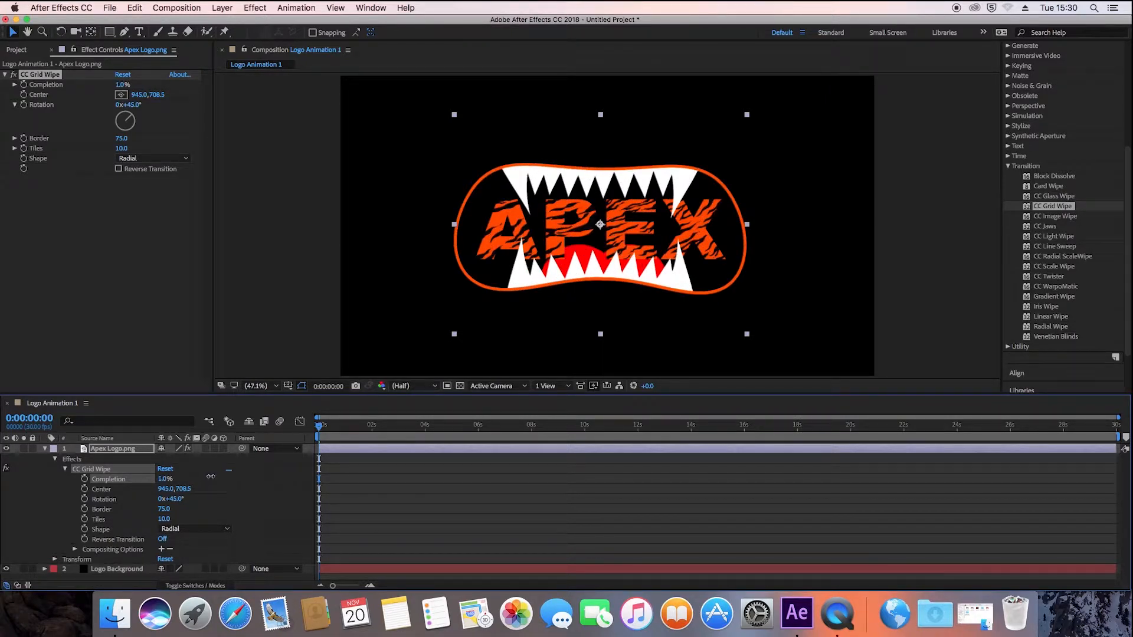
{"action": "left_click_drag", "start_coordinate": [210, 477], "coordinate": [282, 470]}
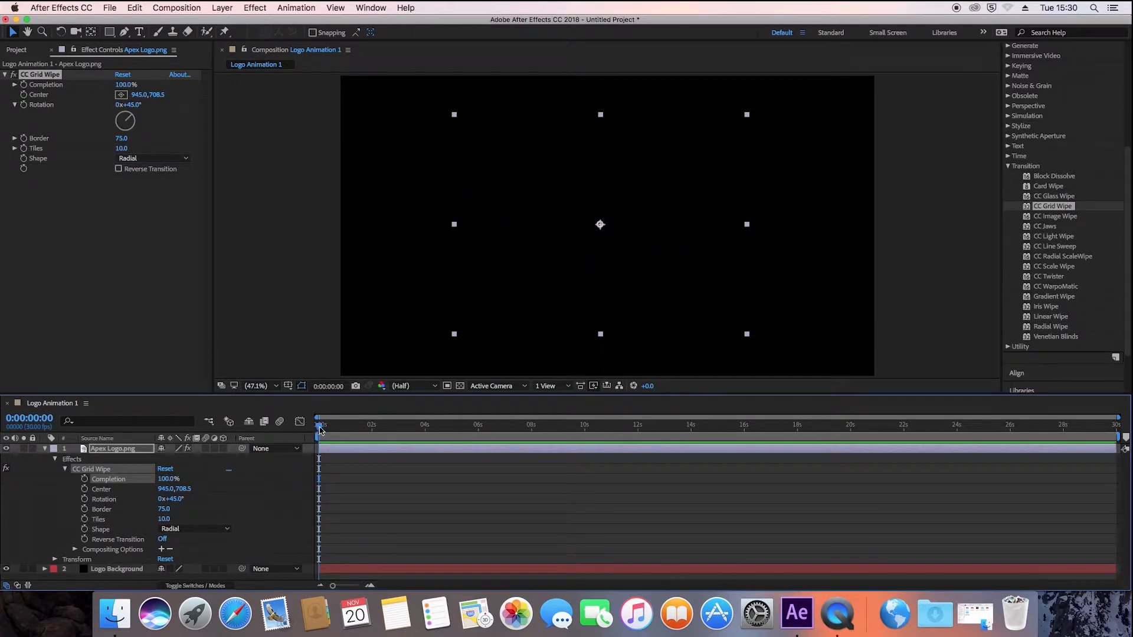
- Add a starting Completion keyframe for CC Grid Wipe at 0:00:00:00
{"action": "left_click_drag", "start_coordinate": [320, 430], "coordinate": [429, 455]}
{"action": "key", "text": "Page_Up"}
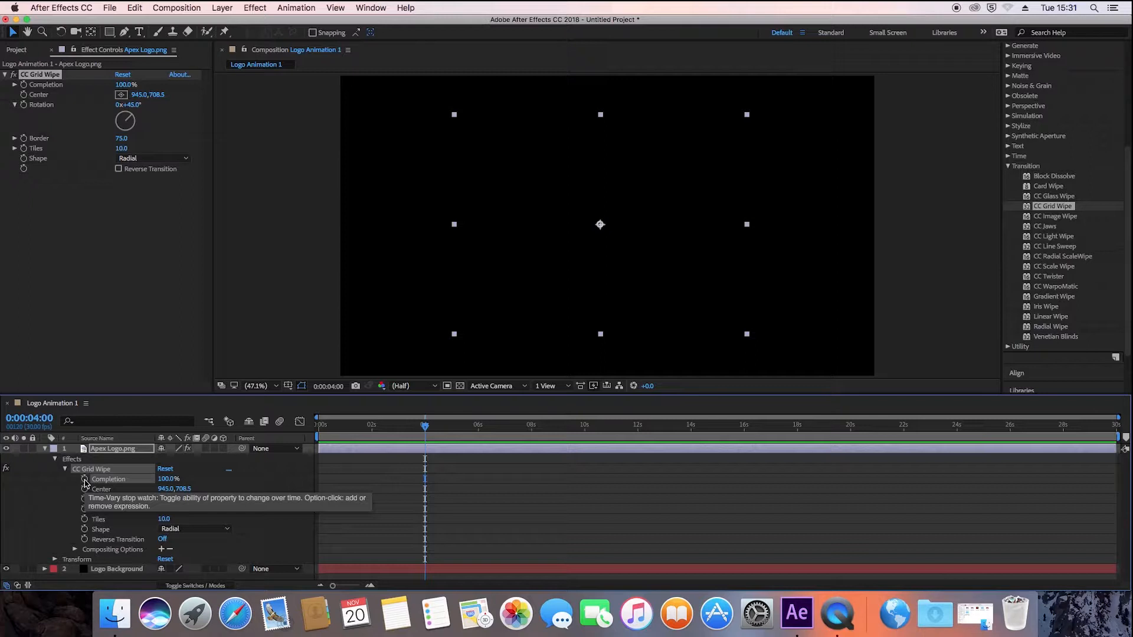
{"action": "left_click_drag", "start_coordinate": [425, 426], "coordinate": [312, 441]}
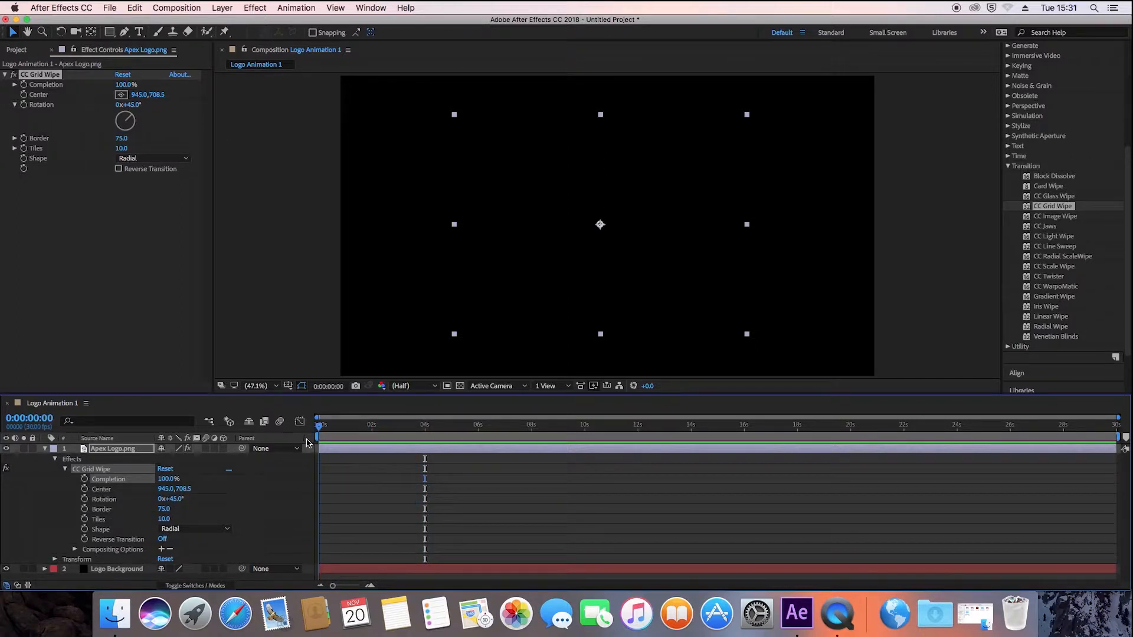
{"action": "left_click", "coordinate": [85, 480]}
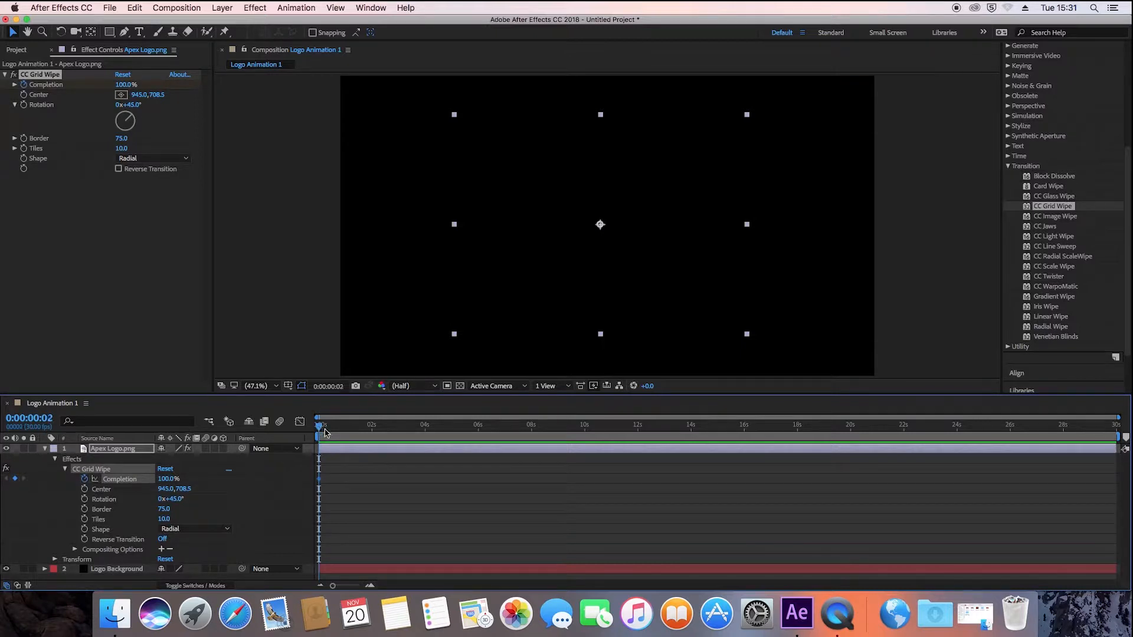
- Keyframe the wipe's Completion at 0% at 0:00:04:00 and scrub back through the transition to preview it
{"action": "left_click_drag", "start_coordinate": [322, 429], "coordinate": [425, 443]}
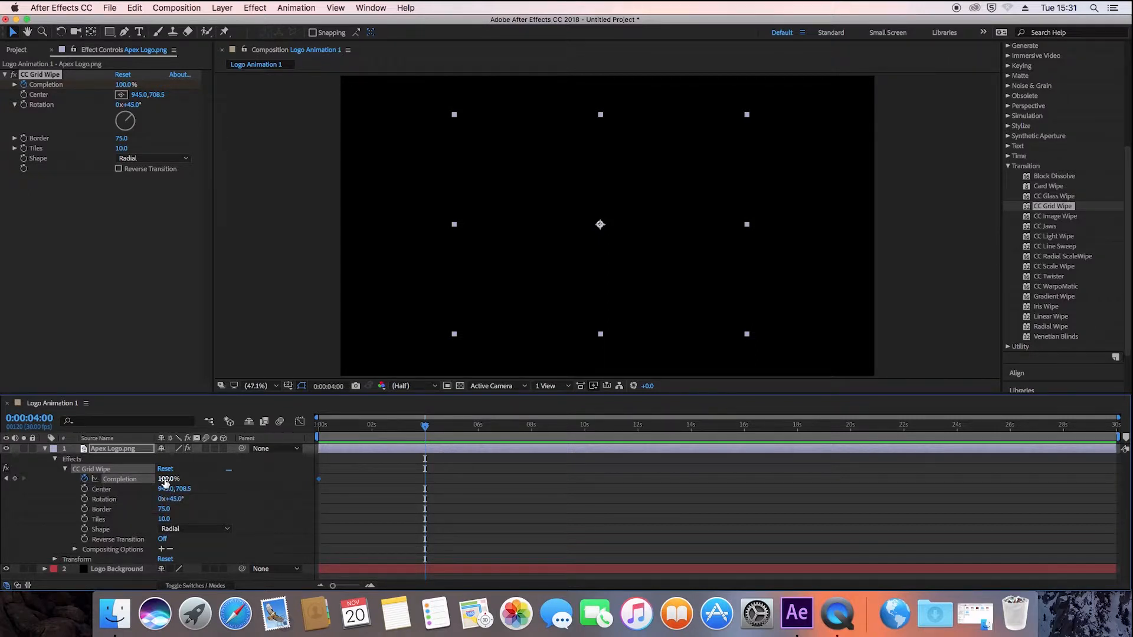
{"action": "left_click_drag", "start_coordinate": [166, 480], "coordinate": [109, 479]}
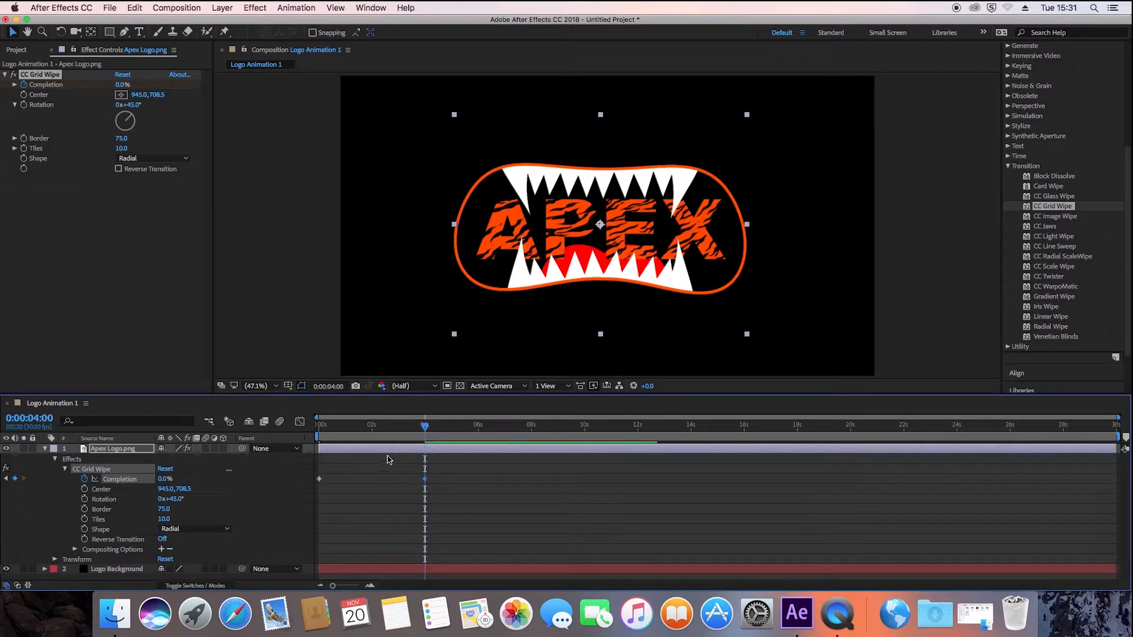
{"action": "mouse_move", "coordinate": [425, 429]}
{"action": "left_mouse_down"}
{"action": "mouse_move", "coordinate": [290, 437]}
{"action": "mouse_move", "coordinate": [328, 427]}
{"action": "mouse_move", "coordinate": [430, 438]}
{"action": "left_mouse_up"}
{"action": "mouse_move", "coordinate": [398, 446]}
{"action": "left_mouse_down"}
{"action": "mouse_move", "coordinate": [320, 449]}
{"action": "mouse_move", "coordinate": [397, 445]}
{"action": "left_mouse_up"}
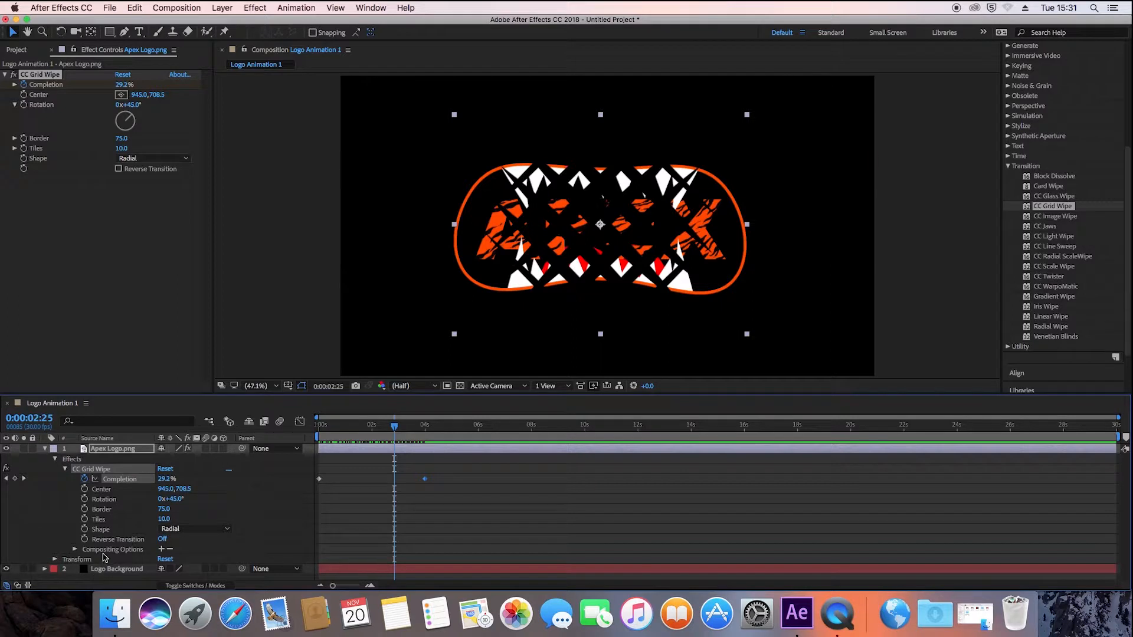
- Try different horizontal Center positions for the logo's CC Grid Wipe, moving it to X 254 and out to X 1638
{"action": "left_click_drag", "start_coordinate": [160, 489], "coordinate": [15, 491]}
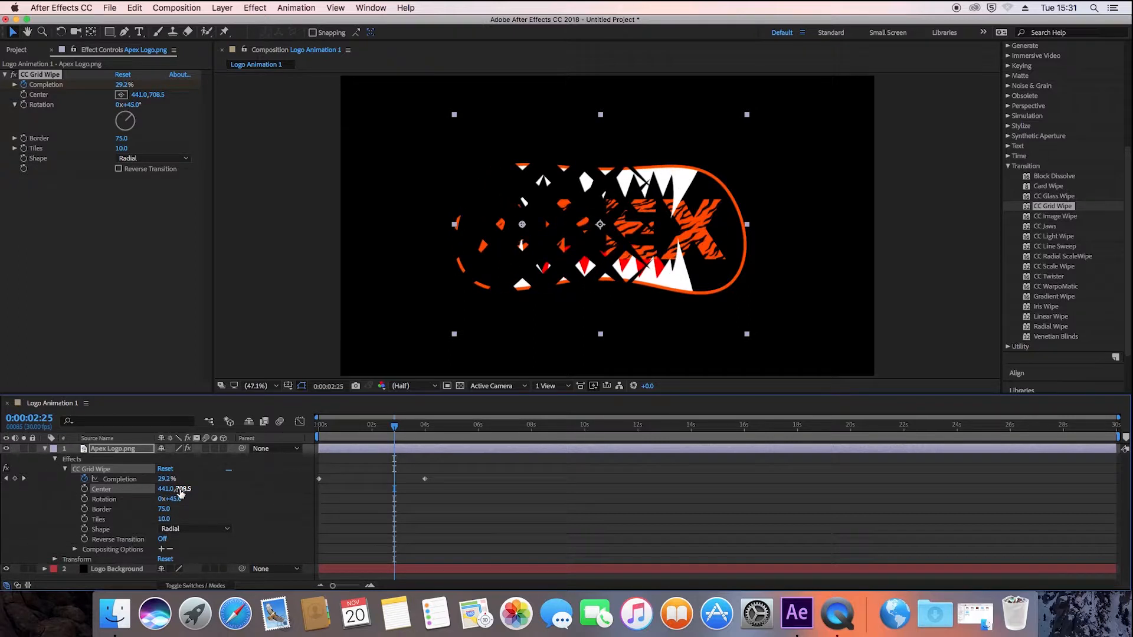
{"action": "left_click_drag", "start_coordinate": [164, 489], "coordinate": [55, 489]}
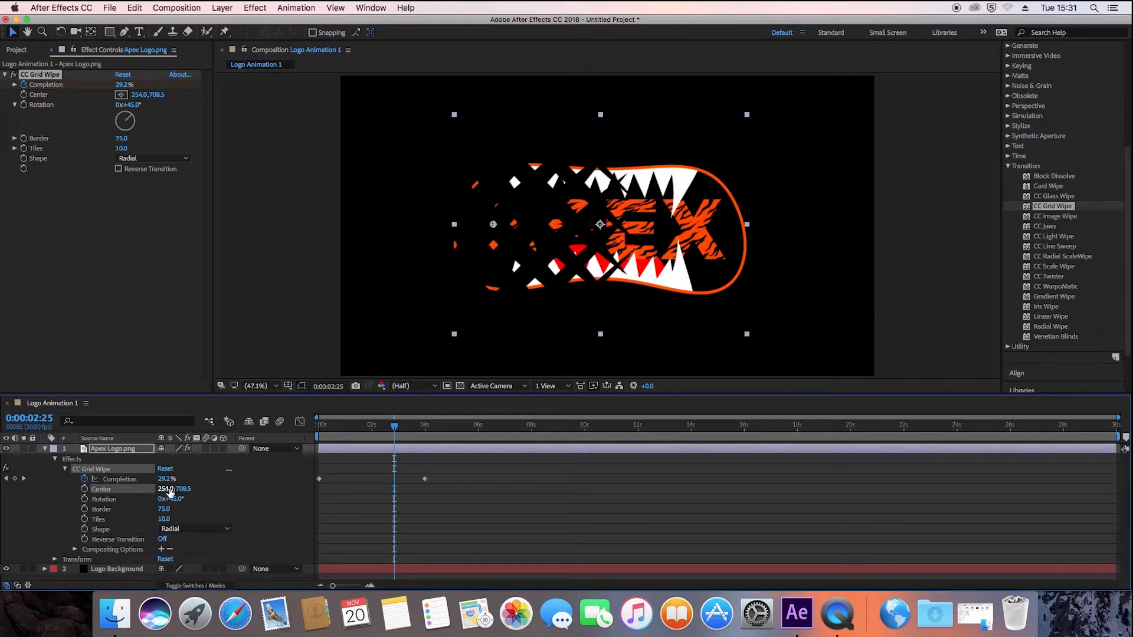
{"action": "left_click_drag", "start_coordinate": [168, 489], "coordinate": [622, 489]}
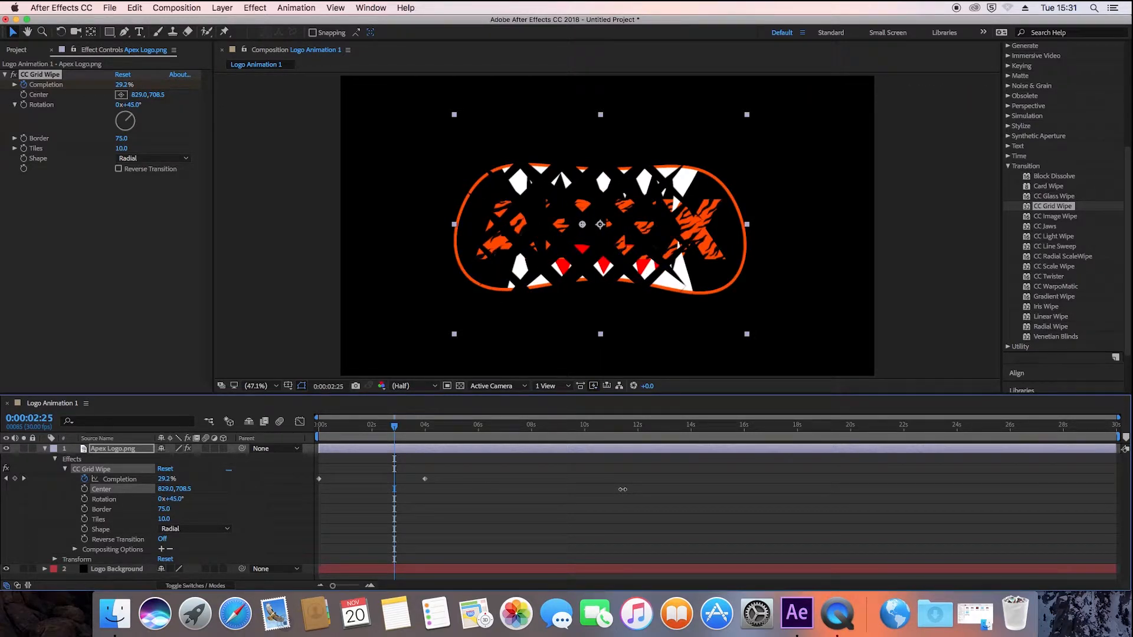
{"action": "left_click_drag", "start_coordinate": [622, 490], "coordinate": [797, 495]}
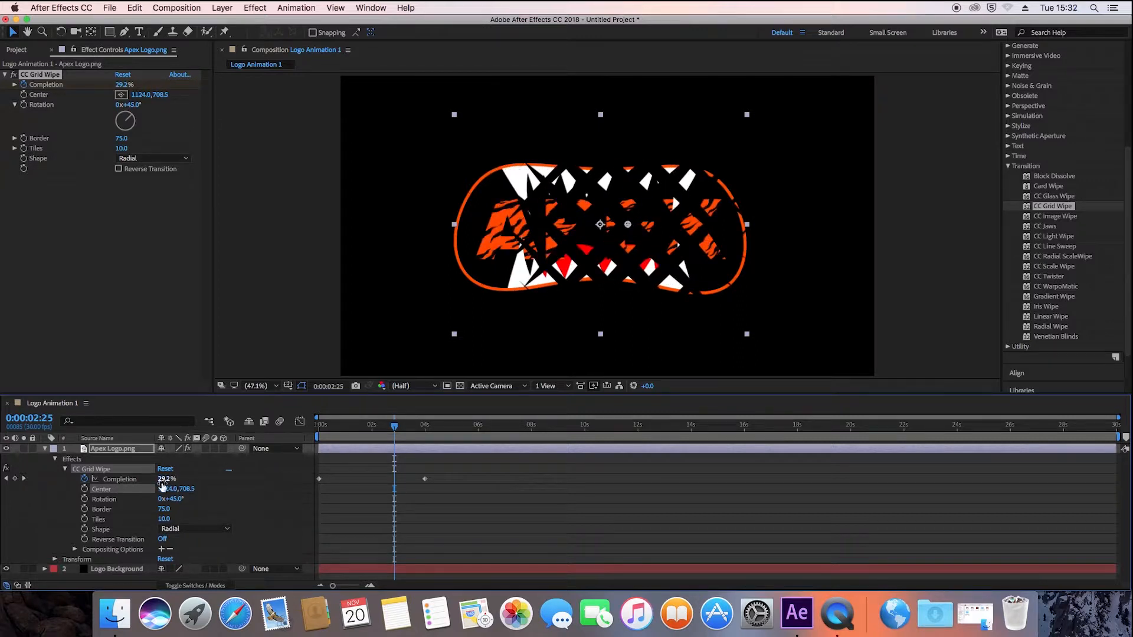
{"action": "left_click_drag", "start_coordinate": [162, 485], "coordinate": [239, 494]}
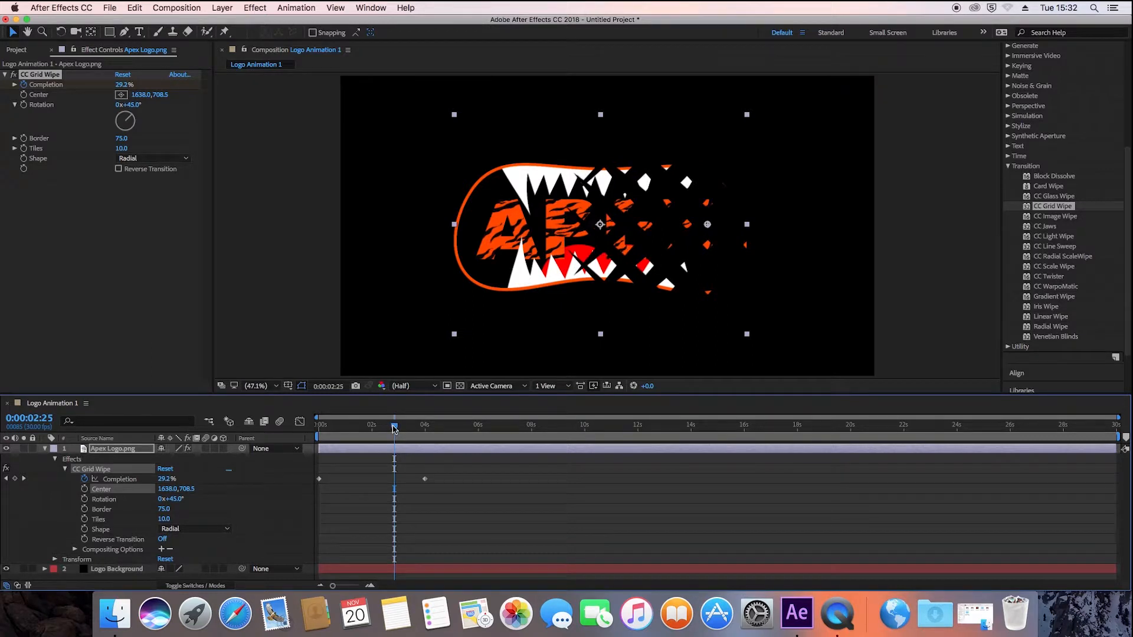
- Set the CC Grid Wipe's Center X to 2441 and play the reveal from the start of the composition
{"action": "mouse_move", "coordinate": [394, 429]}
{"action": "left_mouse_down"}
{"action": "mouse_move", "coordinate": [333, 434]}
{"action": "mouse_move", "coordinate": [410, 437]}
{"action": "left_mouse_up"}
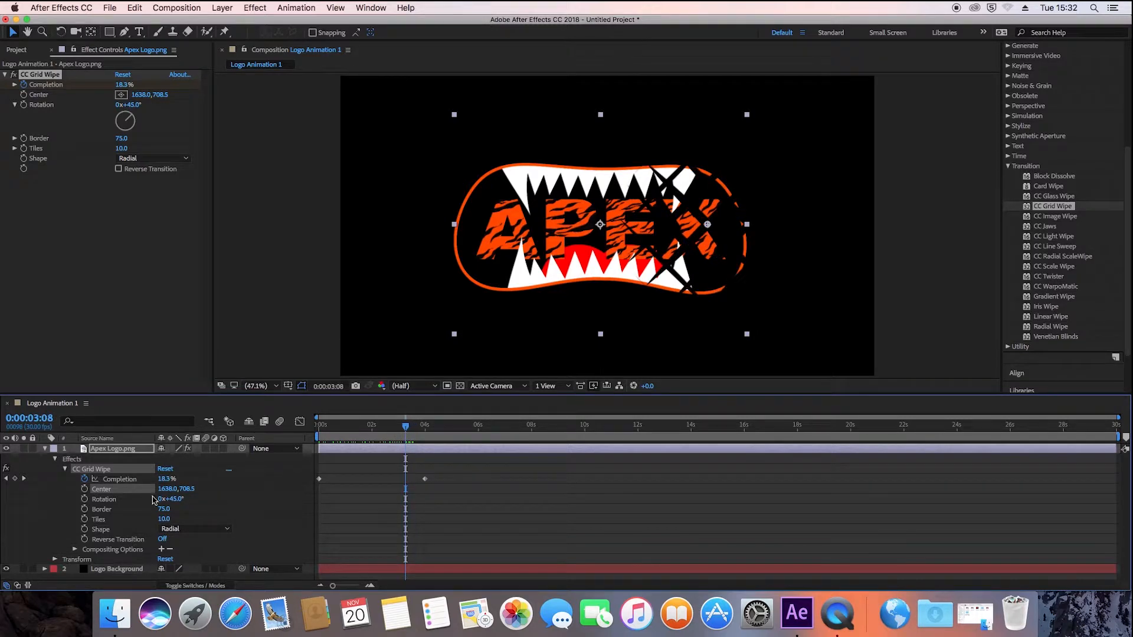
{"action": "left_click_drag", "start_coordinate": [166, 489], "coordinate": [223, 490]}
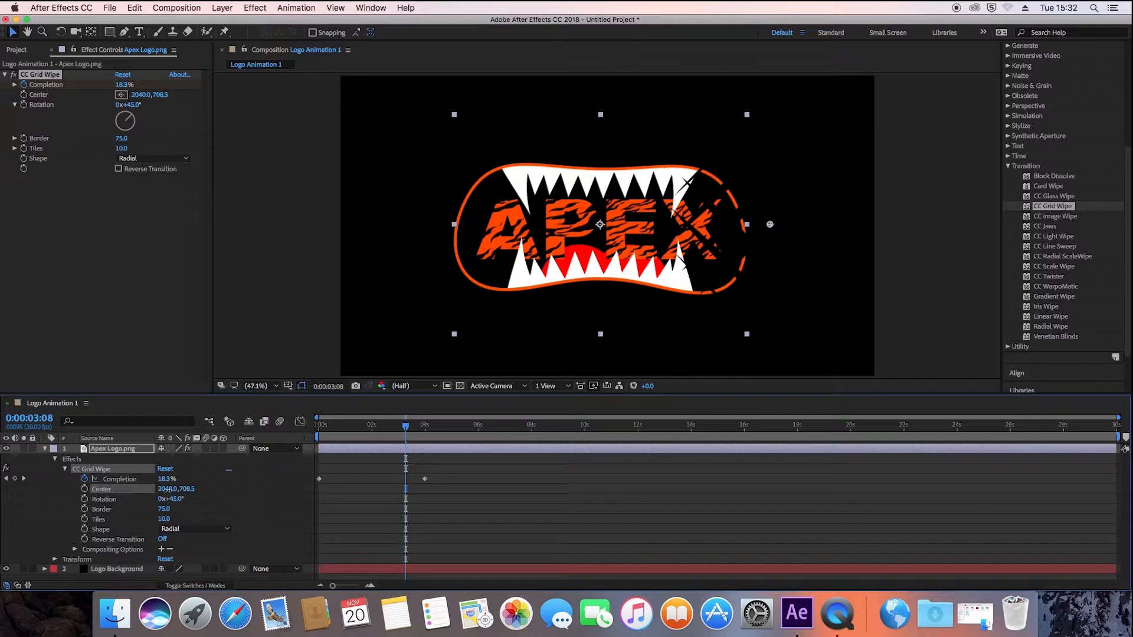
{"action": "left_click", "coordinate": [167, 489]}
{"action": "type", "text": "441"}
{"action": "key", "text": "Return"}
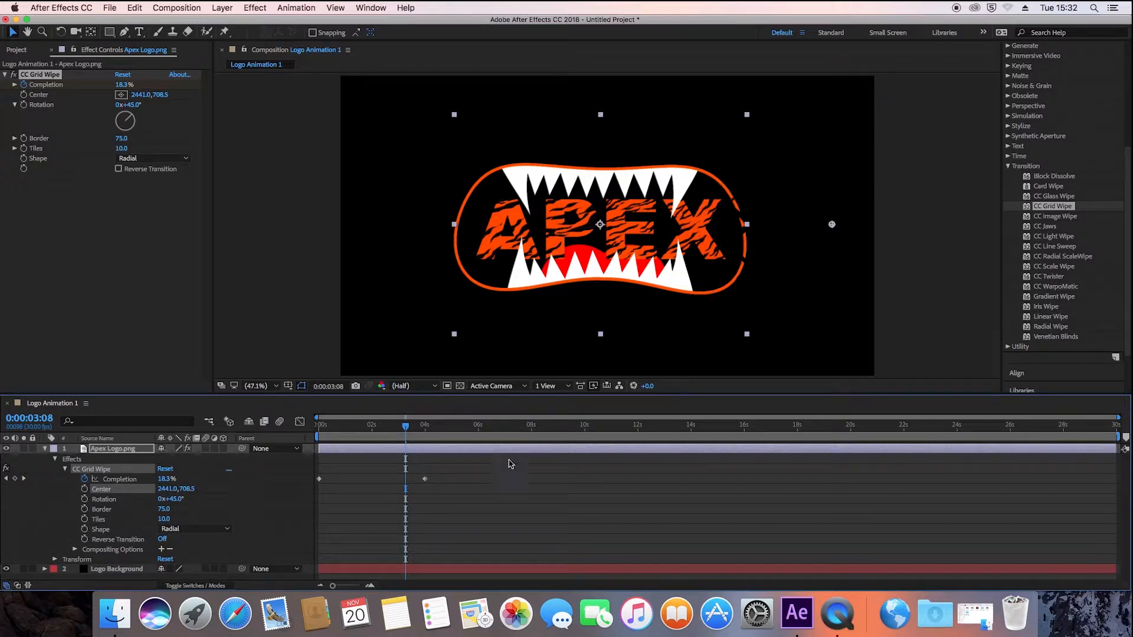
{"action": "left_click_drag", "start_coordinate": [408, 430], "coordinate": [298, 430]}
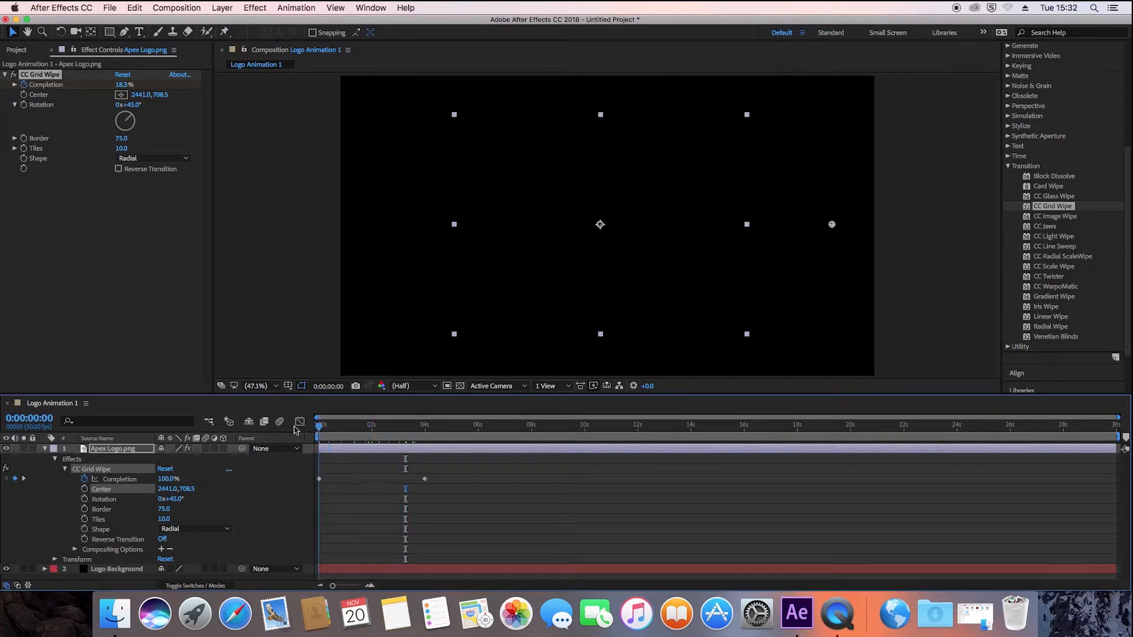
{"action": "key", "text": "space"}
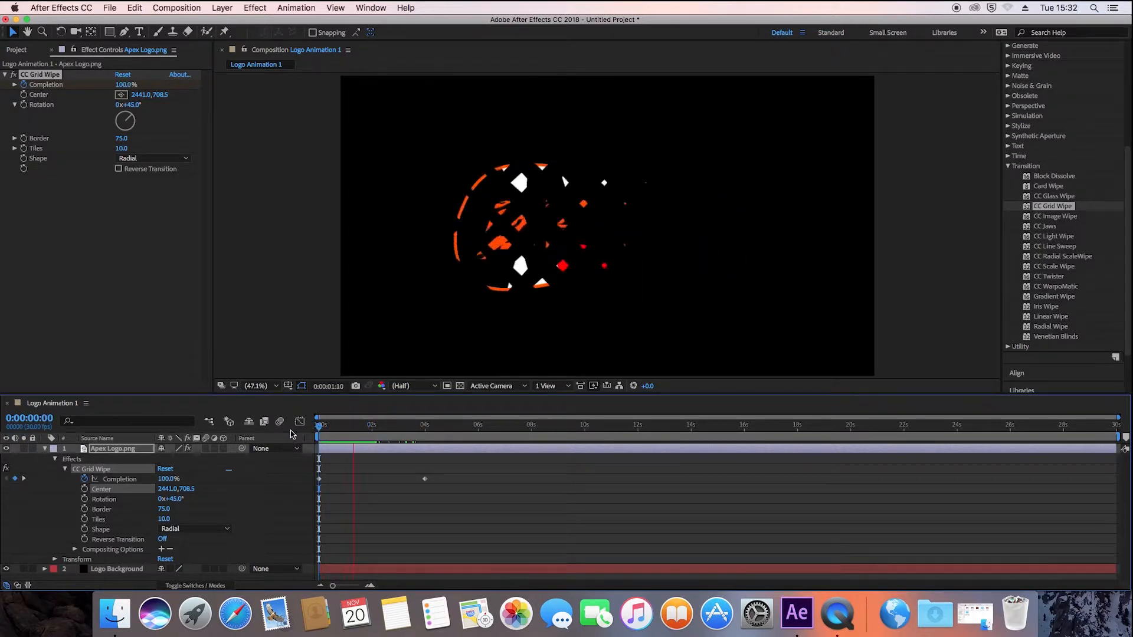
{"action": "key", "text": "space"}
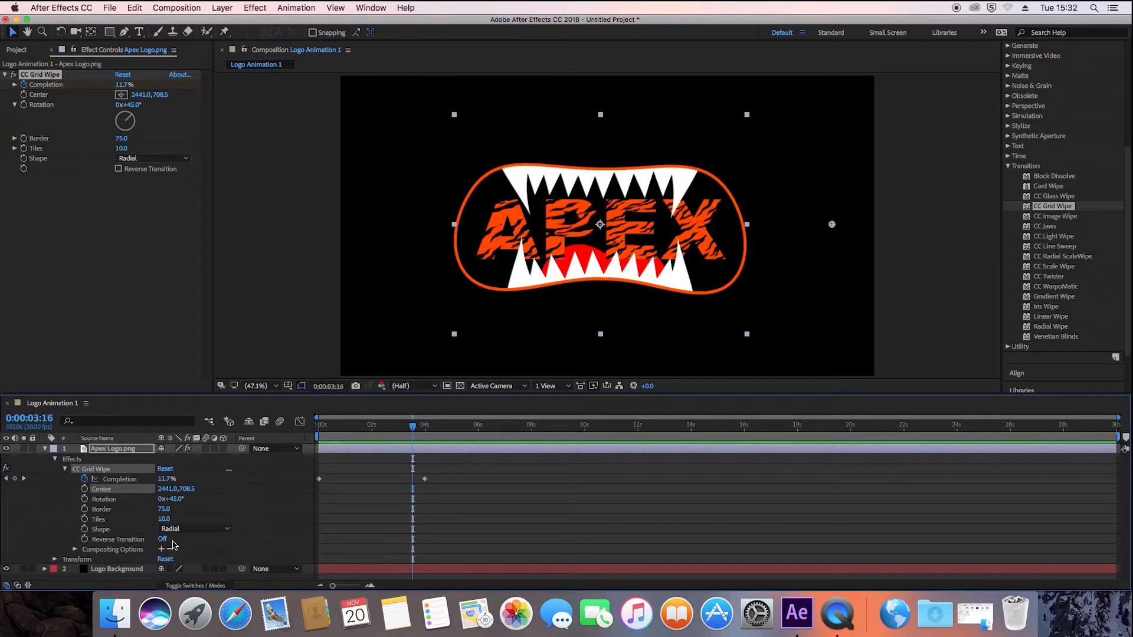
- Set the CC Grid Wipe's Rotation to 0x-315° and play the reveal from the start
{"action": "left_click", "coordinate": [176, 499]}
{"action": "key", "text": "Return"}
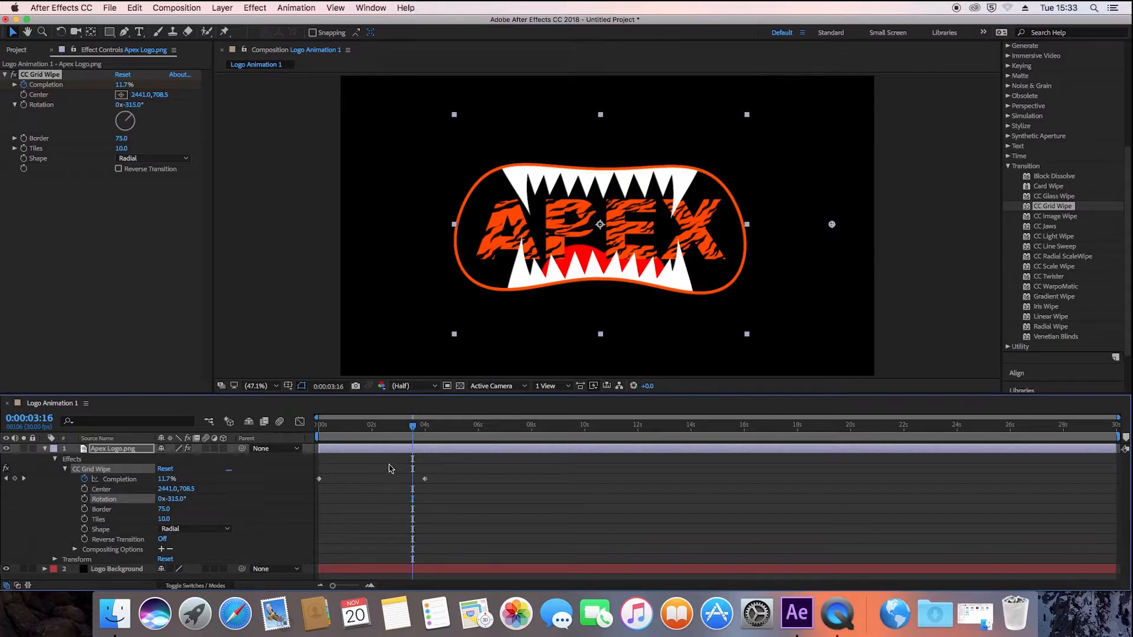
{"action": "left_click_drag", "start_coordinate": [416, 432], "coordinate": [302, 429]}
{"action": "key", "text": "space"}
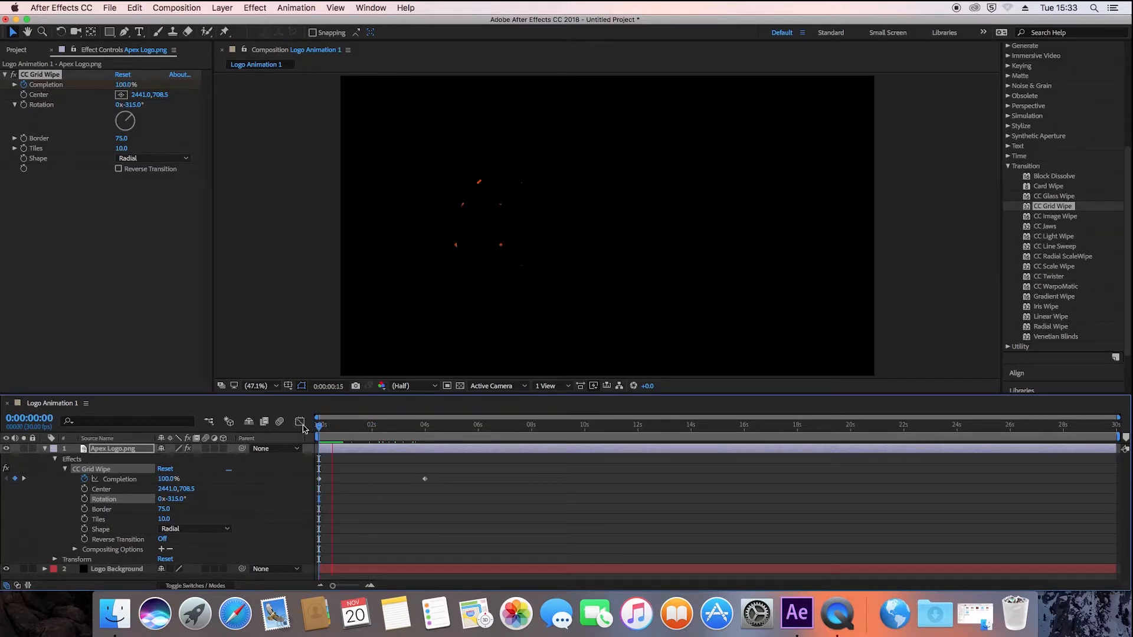
{"action": "key", "text": "space"}
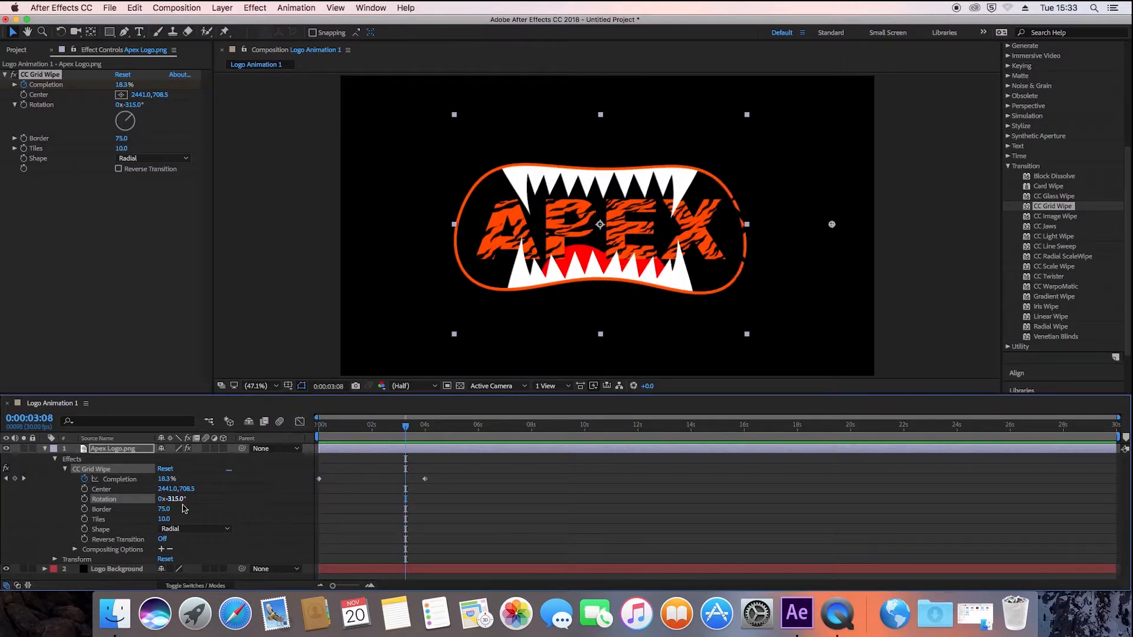
- Reduce the CC Grid Wipe's Border to 30 and scrub through the transition to check its edge
{"action": "left_click", "coordinate": [166, 509]}
{"action": "left_click_drag", "start_coordinate": [415, 429], "coordinate": [390, 427]}
{"action": "left_click_drag", "start_coordinate": [164, 511], "coordinate": [137, 506]}
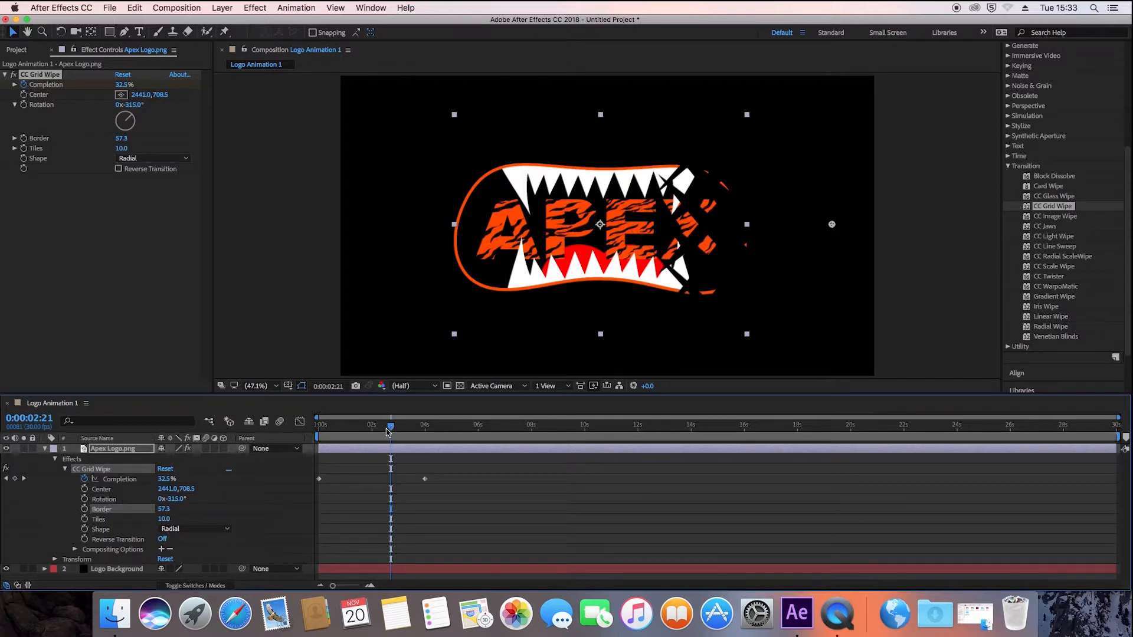
{"action": "left_click_drag", "start_coordinate": [386, 432], "coordinate": [380, 428]}
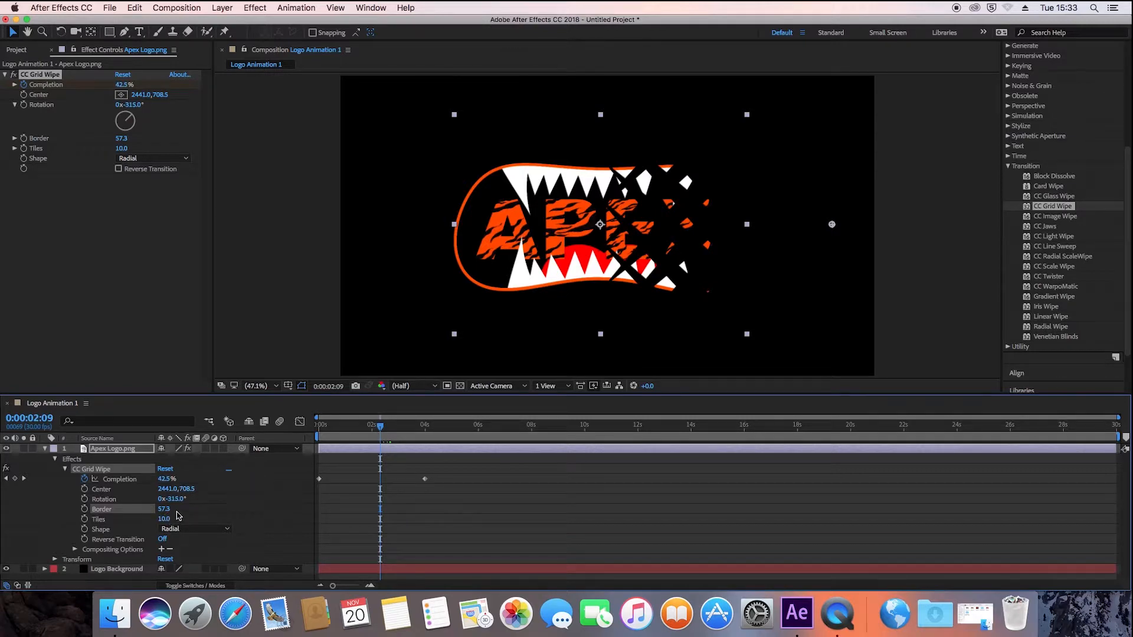
{"action": "left_click_drag", "start_coordinate": [165, 511], "coordinate": [95, 505]}
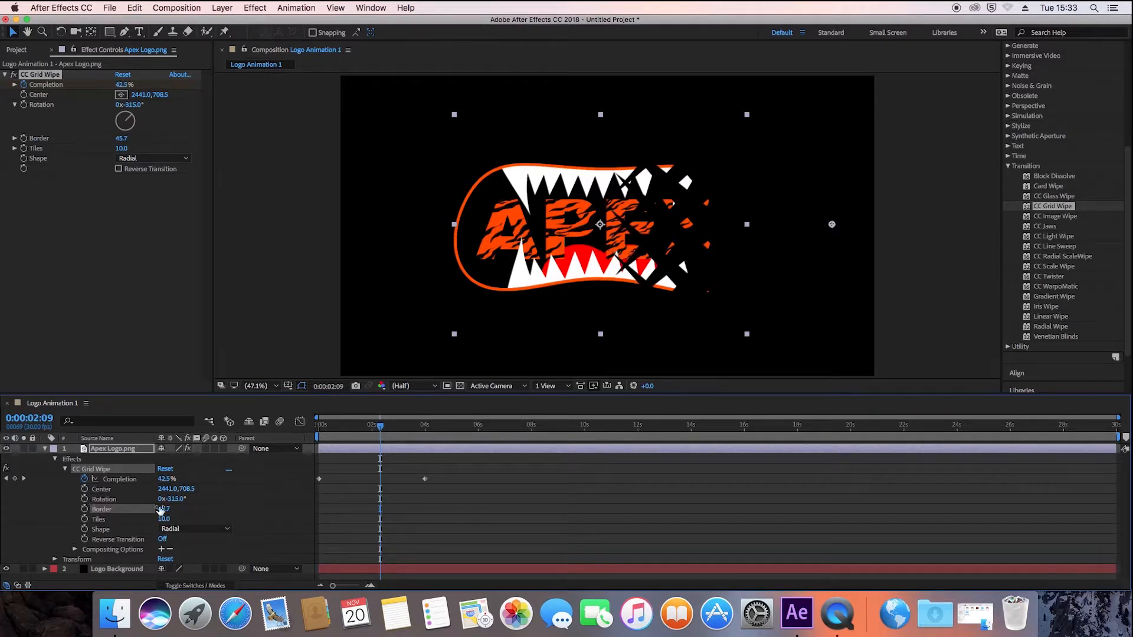
{"action": "left_click", "coordinate": [159, 509]}
{"action": "type", "text": "30"}
{"action": "key", "text": "Return"}
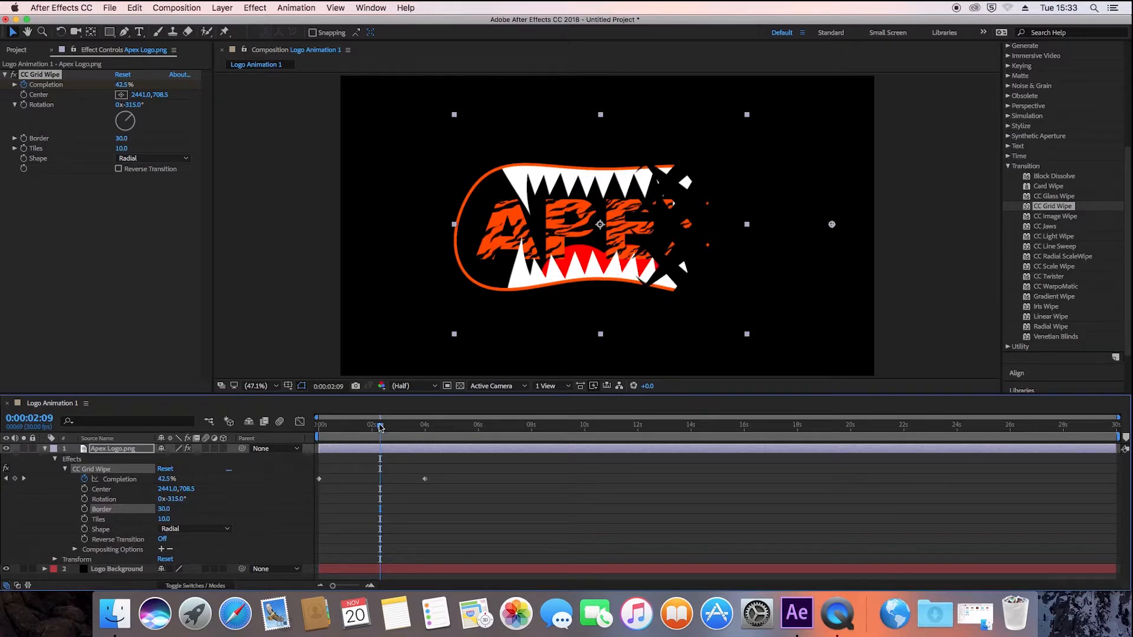
{"action": "mouse_move", "coordinate": [374, 426]}
{"action": "left_mouse_down"}
{"action": "mouse_move", "coordinate": [358, 429]}
{"action": "mouse_move", "coordinate": [371, 430]}
{"action": "left_mouse_up"}
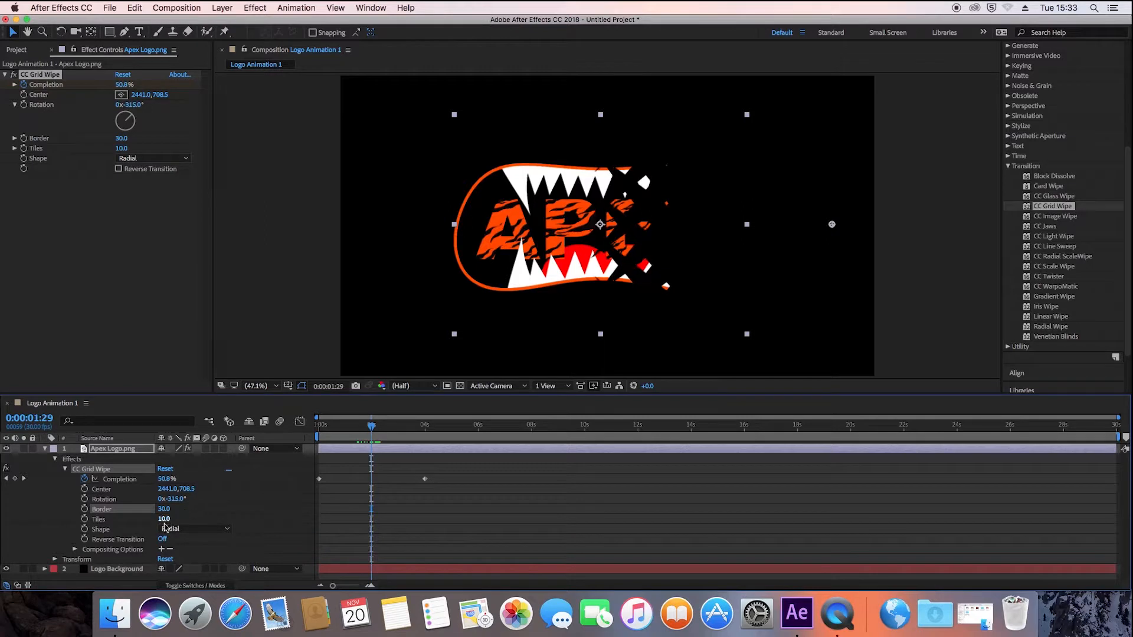
- Increase the CC Grid Wipe's Tiles to 23 and keep its Shape set to Radial
{"action": "left_click", "coordinate": [165, 519]}
{"action": "mouse_move", "coordinate": [373, 428]}
{"action": "left_mouse_down"}
{"action": "mouse_move", "coordinate": [383, 428]}
{"action": "mouse_move", "coordinate": [373, 429]}
{"action": "left_mouse_up"}
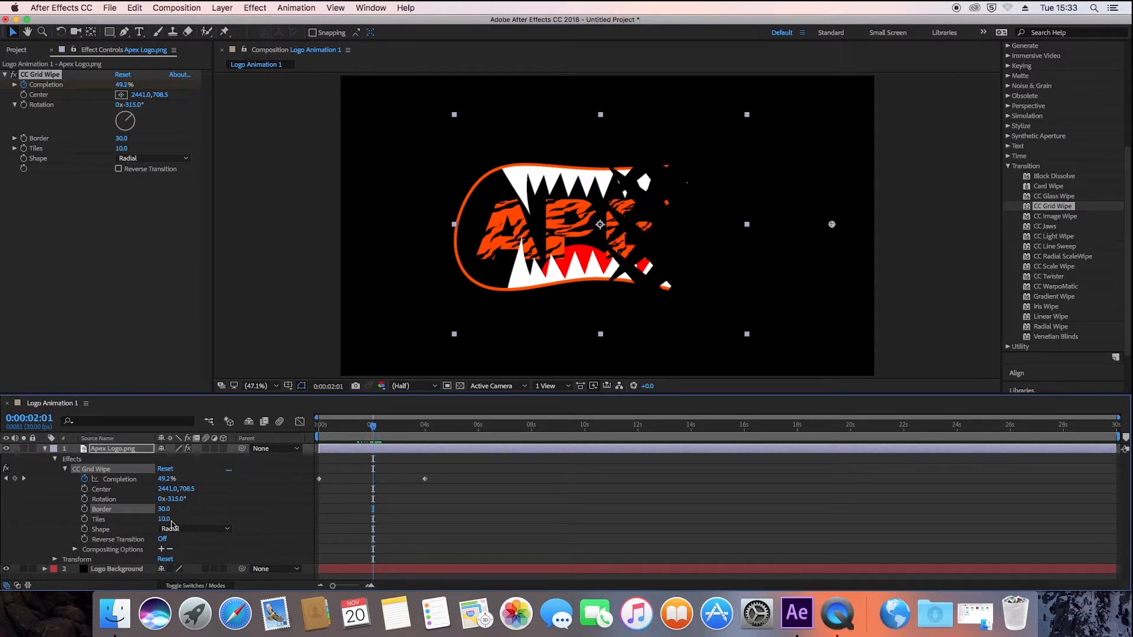
{"action": "left_click_drag", "start_coordinate": [167, 519], "coordinate": [246, 521]}
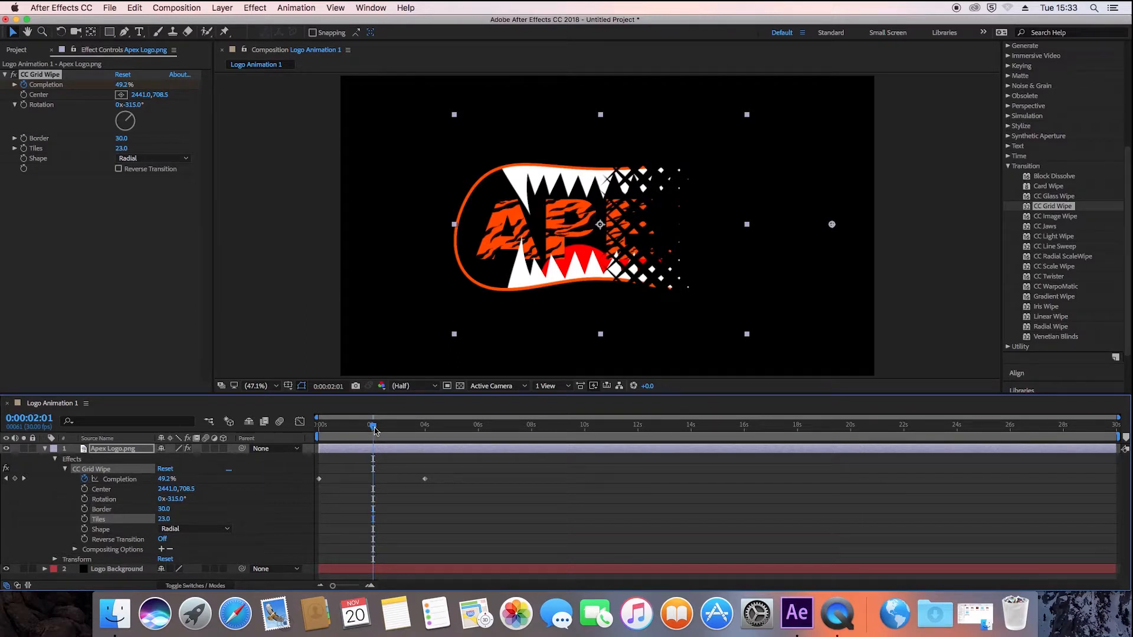
{"action": "mouse_move", "coordinate": [375, 430]}
{"action": "left_mouse_down"}
{"action": "mouse_move", "coordinate": [319, 437]}
{"action": "mouse_move", "coordinate": [405, 439]}
{"action": "mouse_move", "coordinate": [385, 442]}
{"action": "left_mouse_up"}
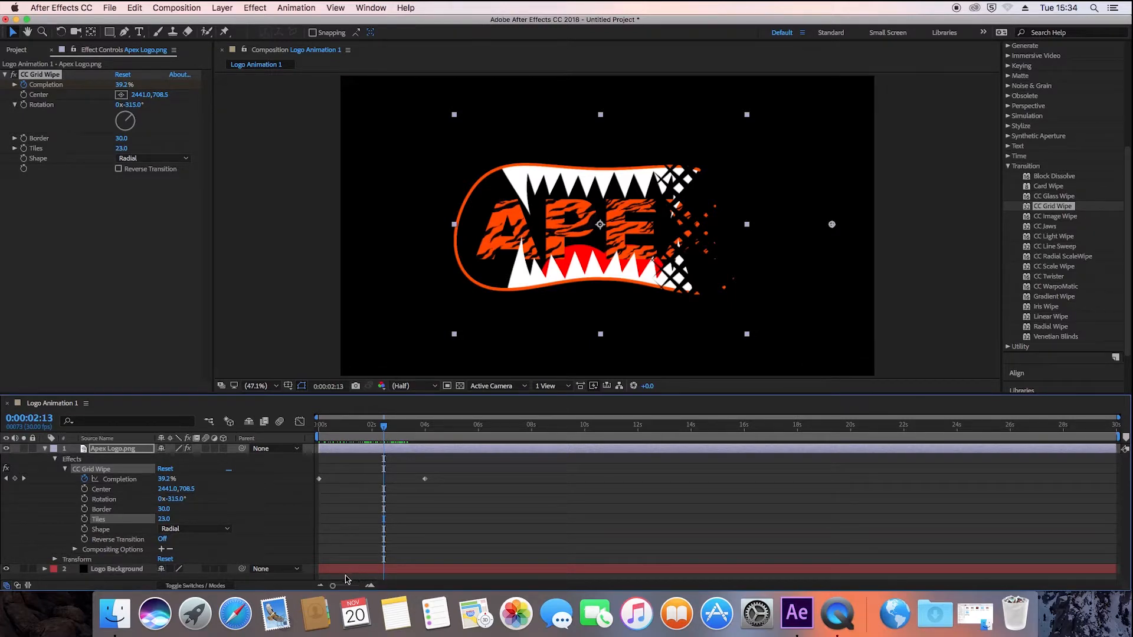
{"action": "left_click", "coordinate": [205, 531]}
{"action": "left_click", "coordinate": [197, 551]}
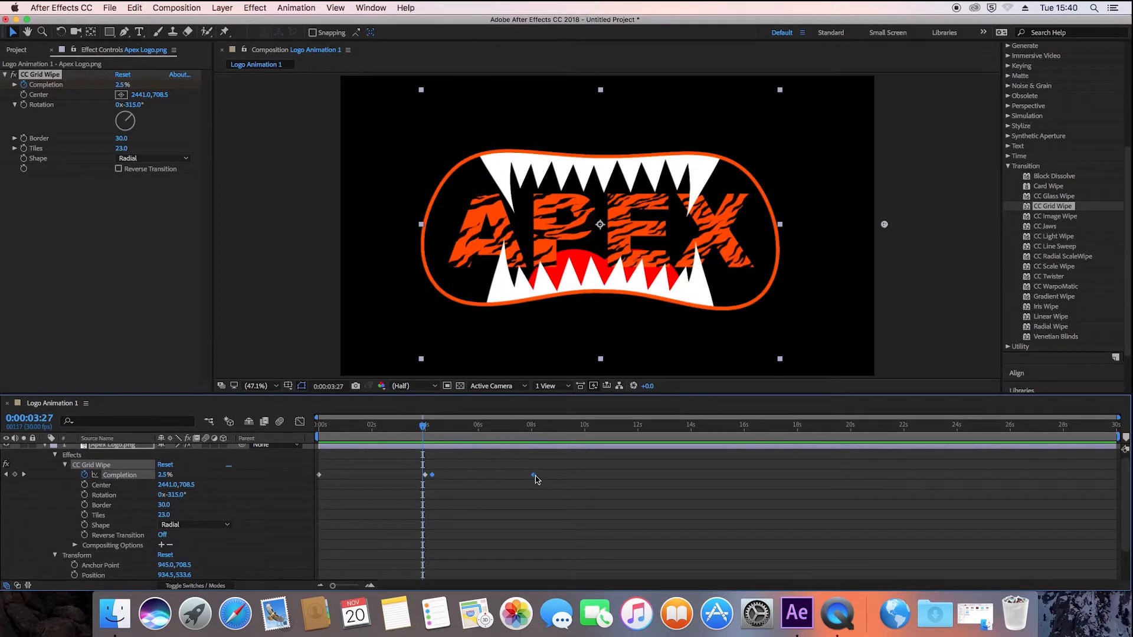
- Time-reverse the selected second pair of Completion keyframes with Keyframe Assistant
{"action": "right_click", "coordinate": [534, 476]}
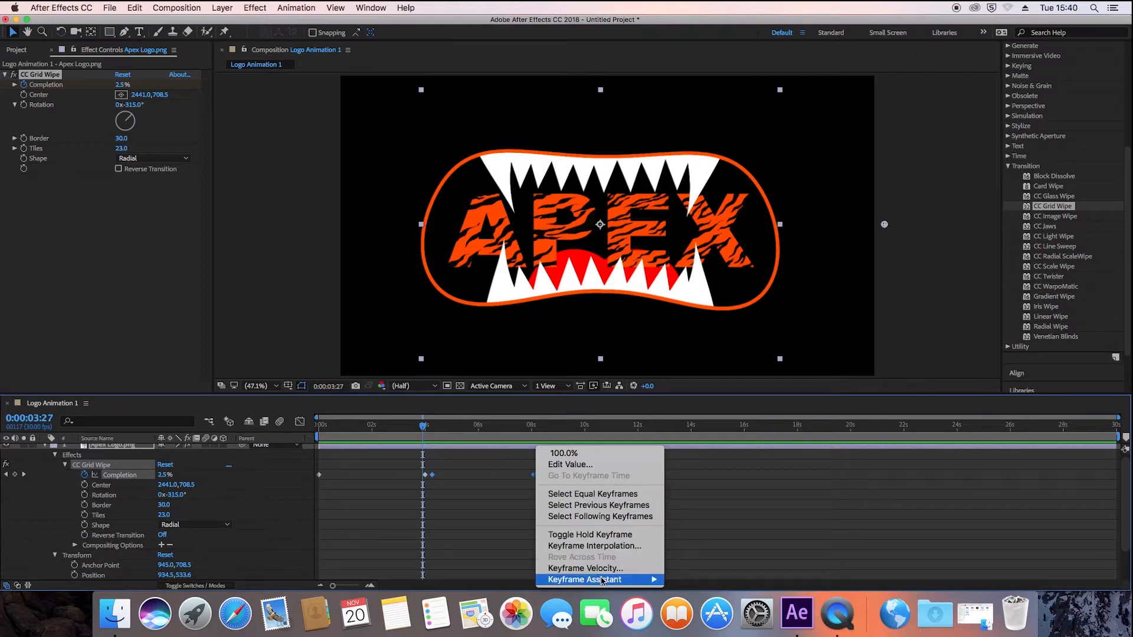
{"action": "mouse_move", "coordinate": [603, 581]}
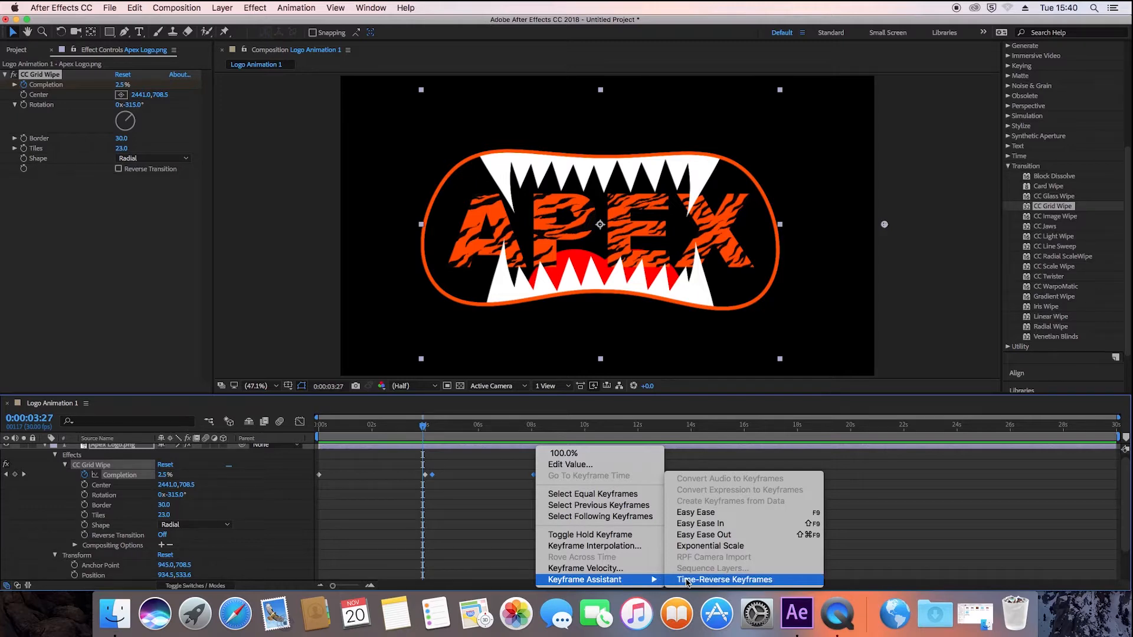
{"action": "left_click", "coordinate": [687, 581]}
- Play the animation from the start and again from 0:00:03:22 to check the time-reversed Completion keyframes
{"action": "key", "text": "space"}
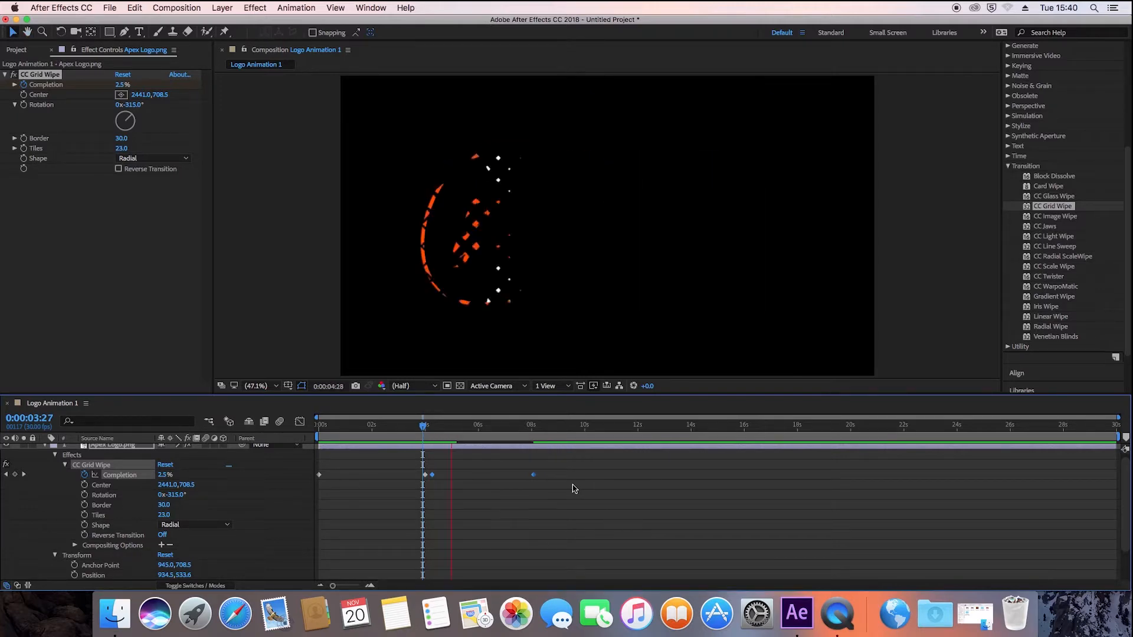
{"action": "left_click_drag", "start_coordinate": [423, 435], "coordinate": [319, 423]}
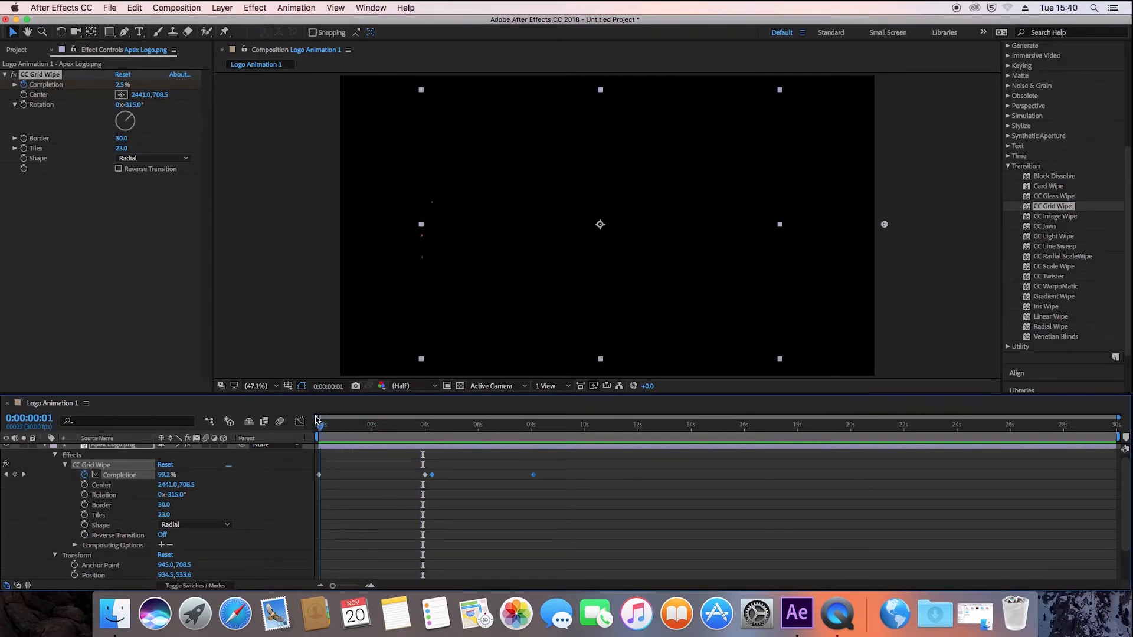
{"action": "key", "text": "space"}
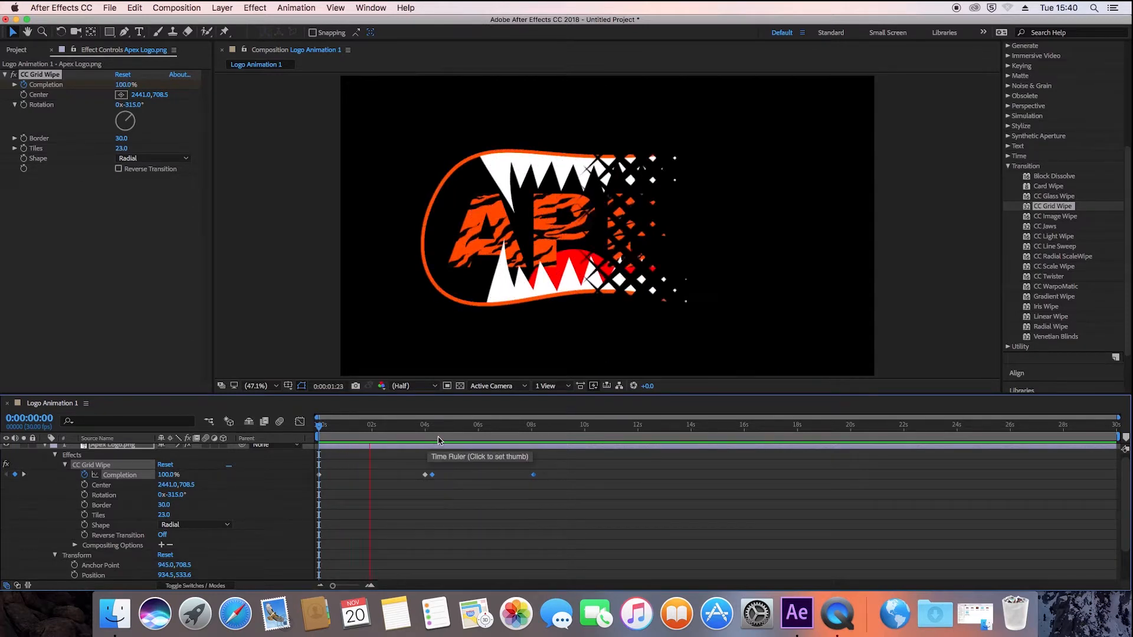
{"action": "left_click", "coordinate": [431, 439]}
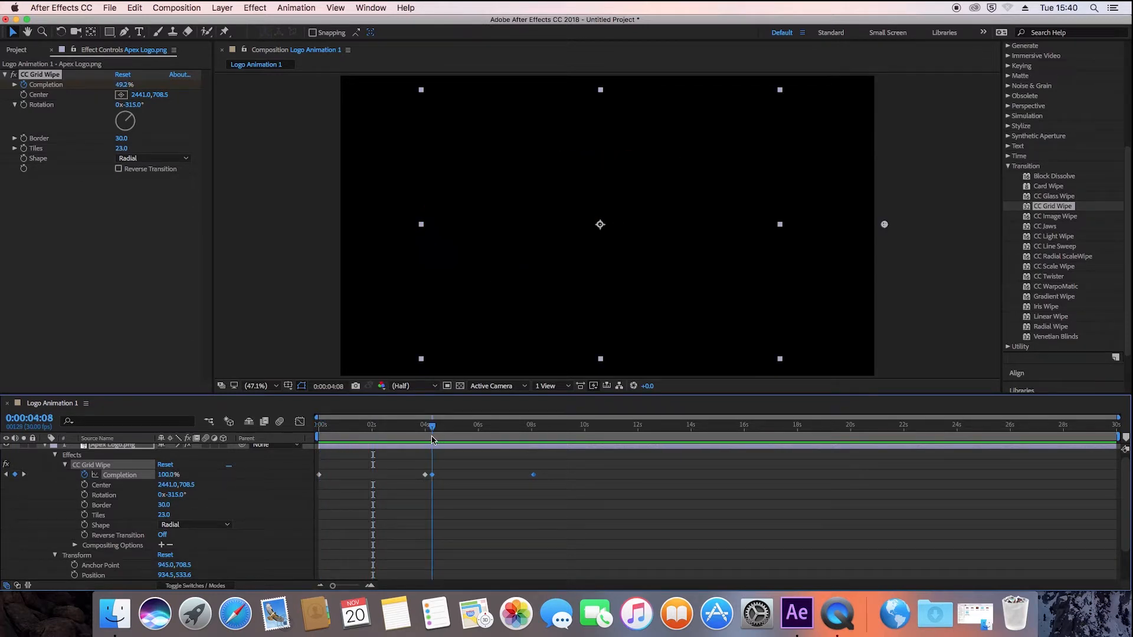
{"action": "left_click_drag", "start_coordinate": [430, 439], "coordinate": [419, 436]}
{"action": "key", "text": "space"}
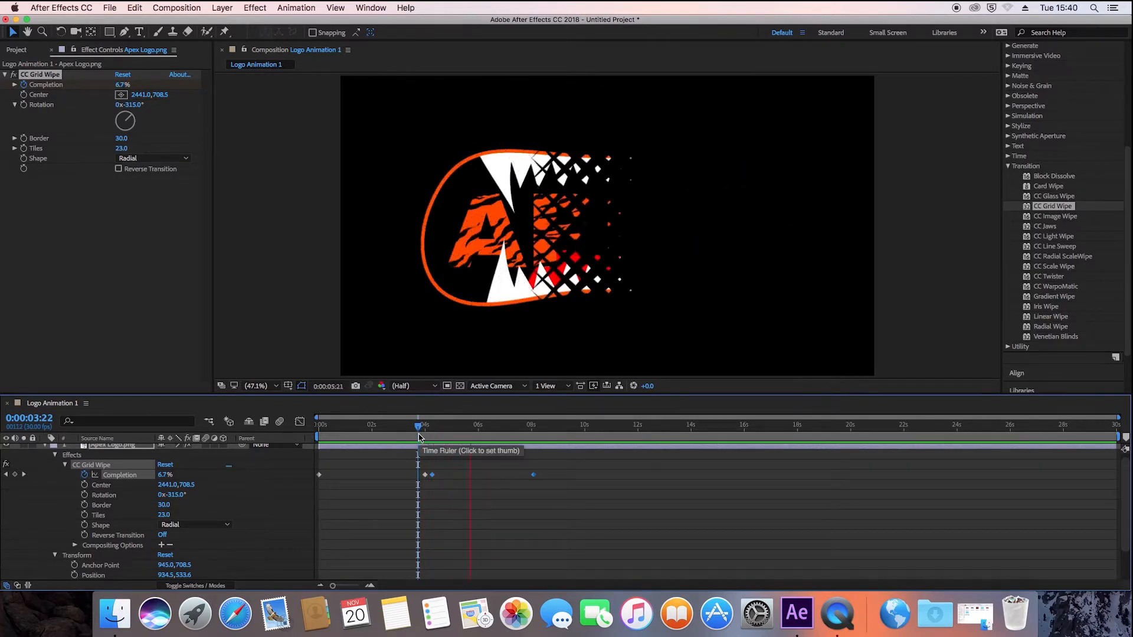
{"action": "key", "text": "space"}
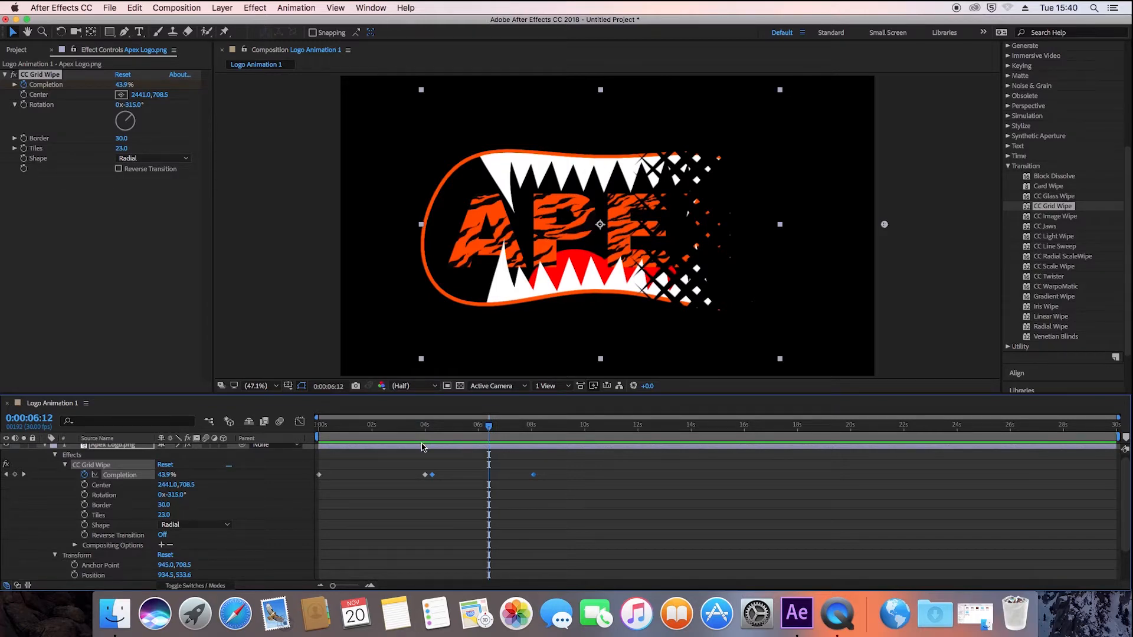
- Undo the time-reversal of the Completion keyframes and play the wipe-out from 0:00:04:09
{"action": "key", "text": "super+z"}
{"action": "key", "text": "super+z"}
{"action": "key", "text": "super+z"}
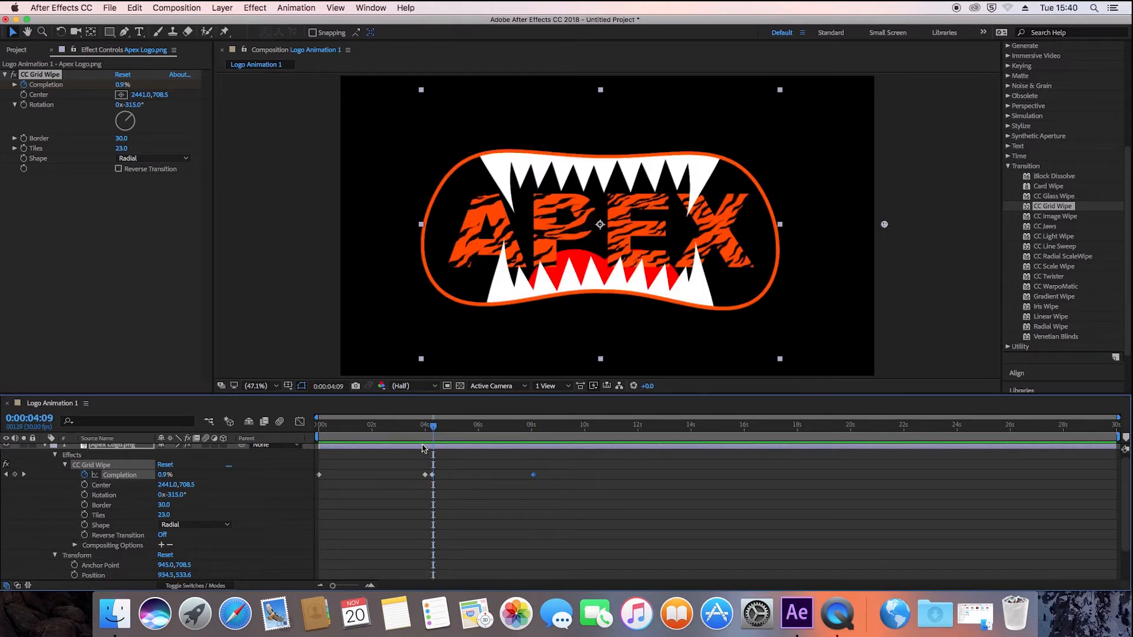
{"action": "key", "text": "space"}
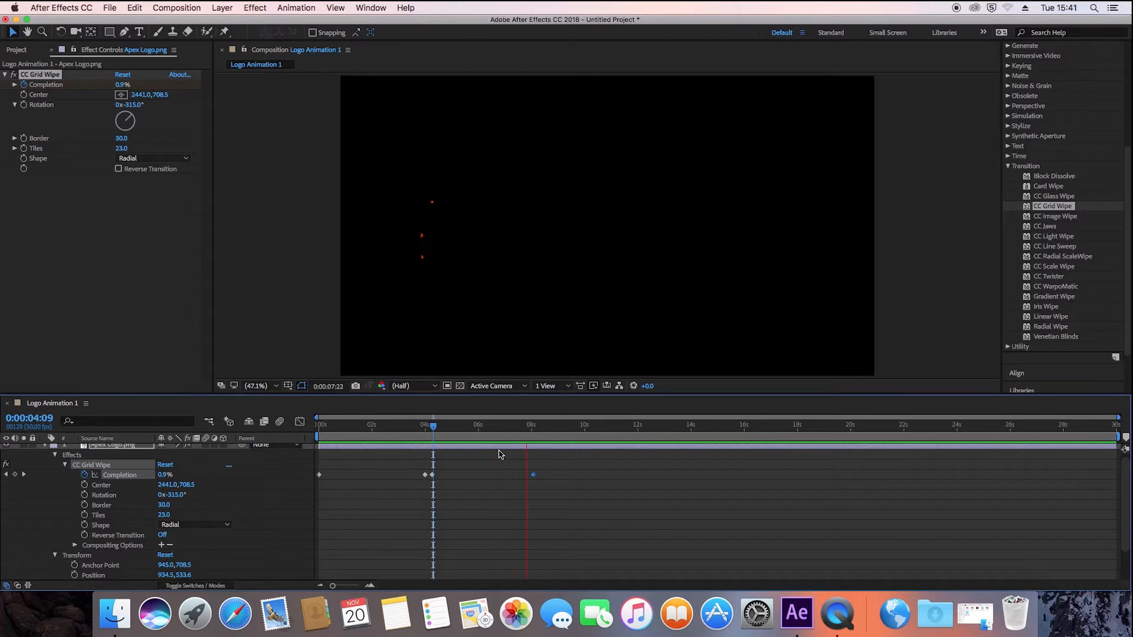
{"action": "key", "text": "space"}
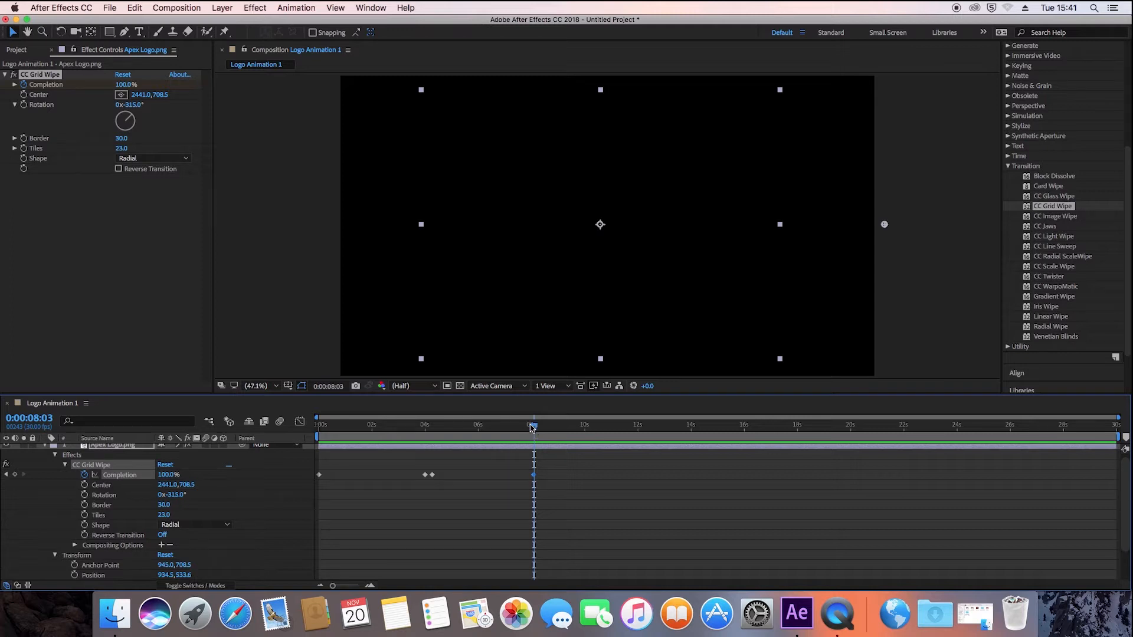
- At 0:00:06:14, set the CC Grid Wipe's Center X to -2543 so the wipe runs from the opposite side
{"action": "left_click_drag", "start_coordinate": [532, 427], "coordinate": [491, 425]}
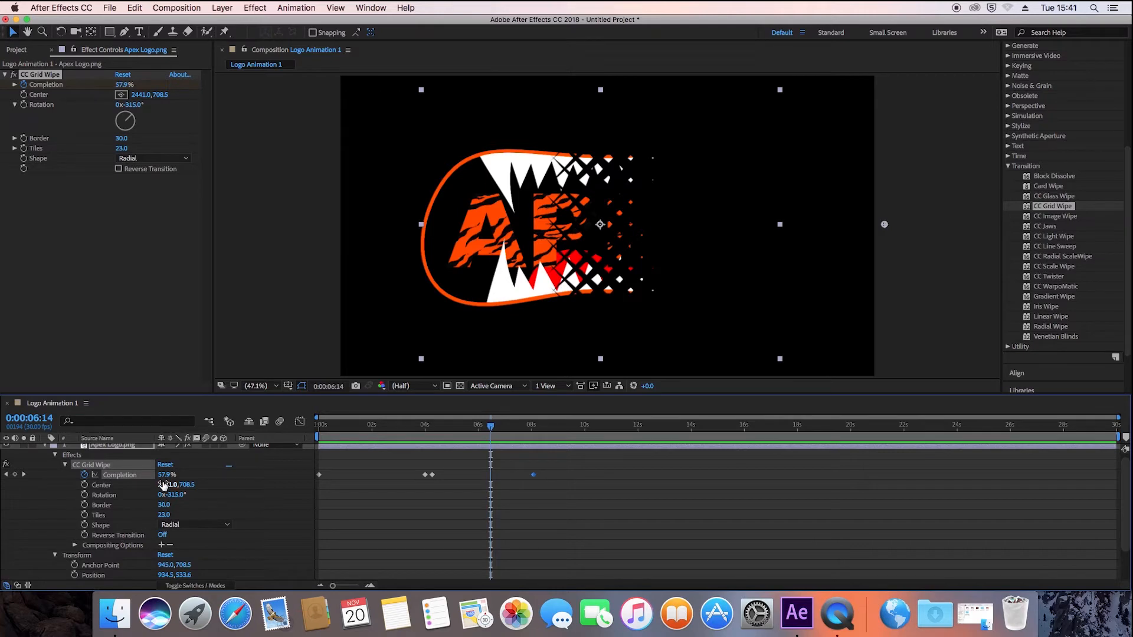
{"action": "left_click_drag", "start_coordinate": [164, 488], "coordinate": [2, 492]}
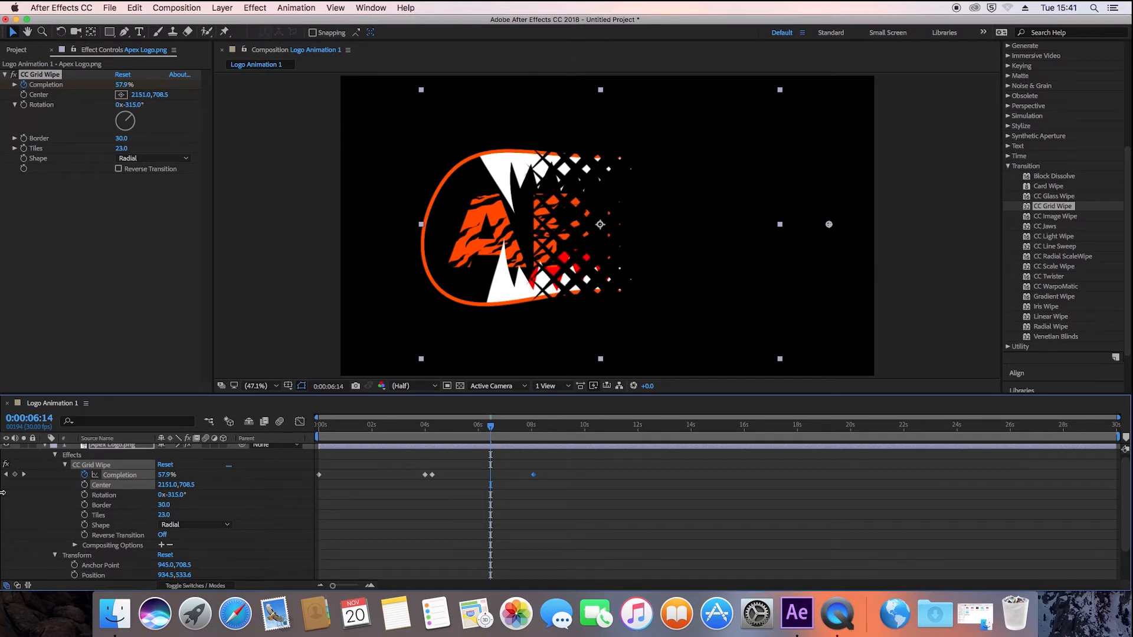
{"action": "mouse_move", "coordinate": [98, 485]}
{"action": "left_mouse_down"}
{"action": "mouse_move", "coordinate": [65, 486]}
{"action": "mouse_move", "coordinate": [136, 485]}
{"action": "mouse_move", "coordinate": [2, 489]}
{"action": "left_mouse_up"}
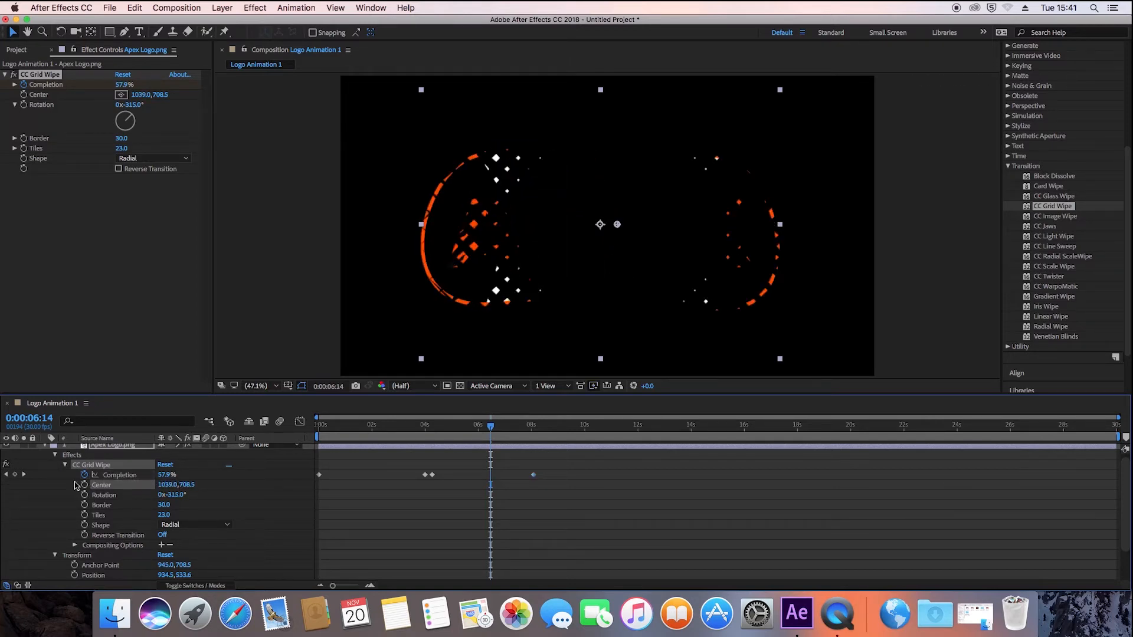
{"action": "left_click_drag", "start_coordinate": [169, 485], "coordinate": [7, 490]}
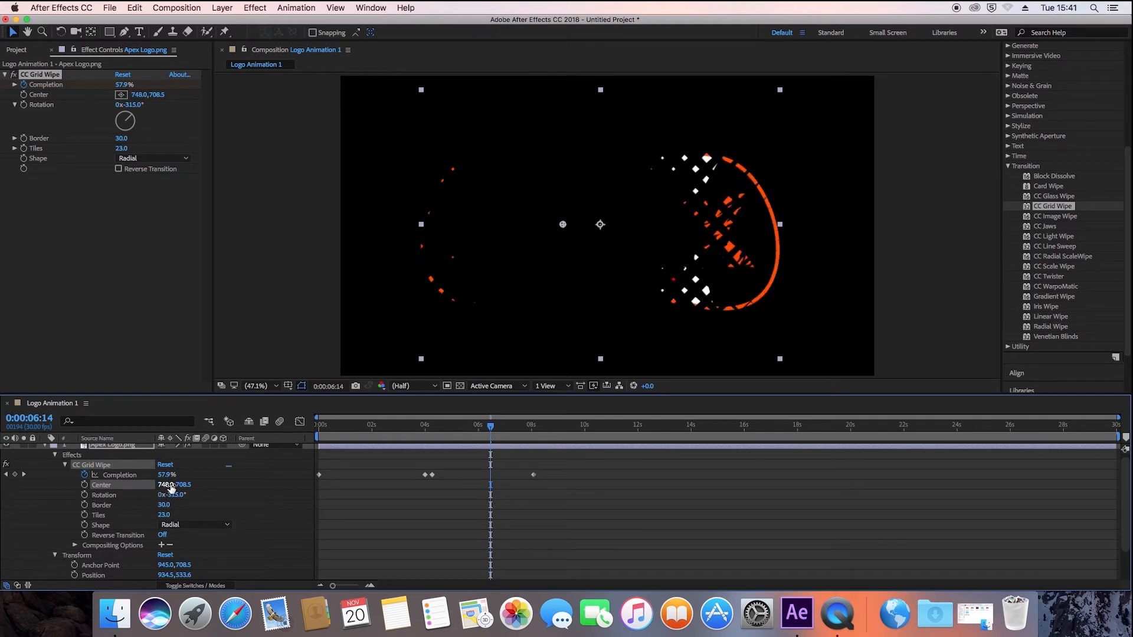
{"action": "mouse_move", "coordinate": [170, 485]}
{"action": "left_mouse_down"}
{"action": "mouse_move", "coordinate": [24, 486]}
{"action": "mouse_move", "coordinate": [176, 492]}
{"action": "mouse_move", "coordinate": [2, 475]}
{"action": "left_mouse_up"}
{"action": "left_click_drag", "start_coordinate": [166, 486], "coordinate": [59, 486]}
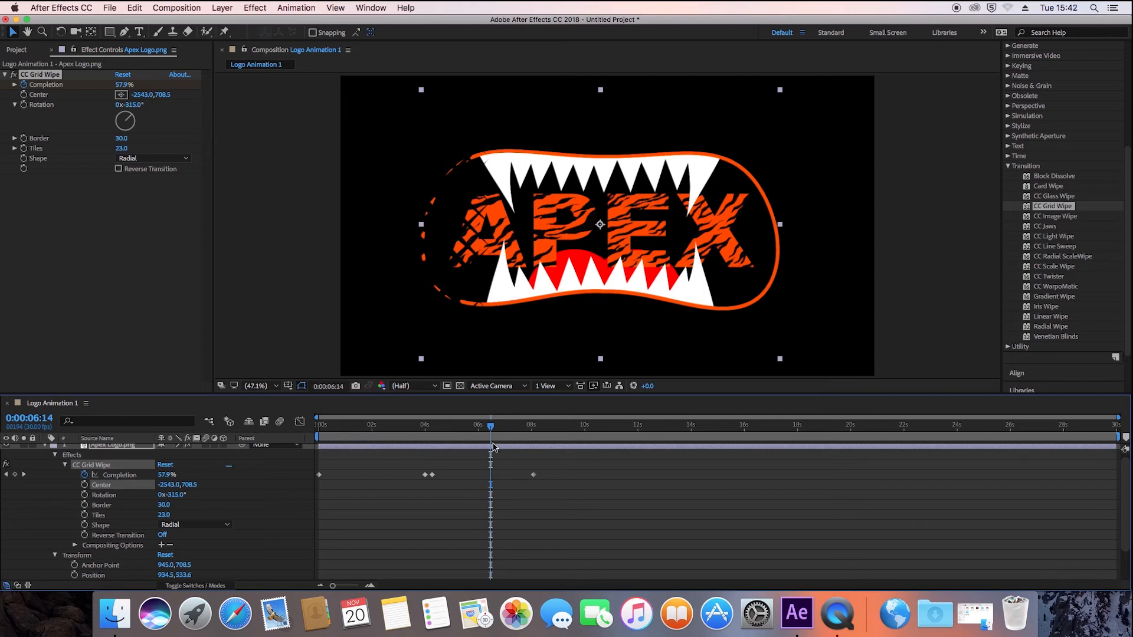
- Play the whole logo animation from near the start to review the wipe-in and wipe-out
{"action": "left_click_drag", "start_coordinate": [494, 427], "coordinate": [313, 430]}
{"action": "key", "text": "space"}
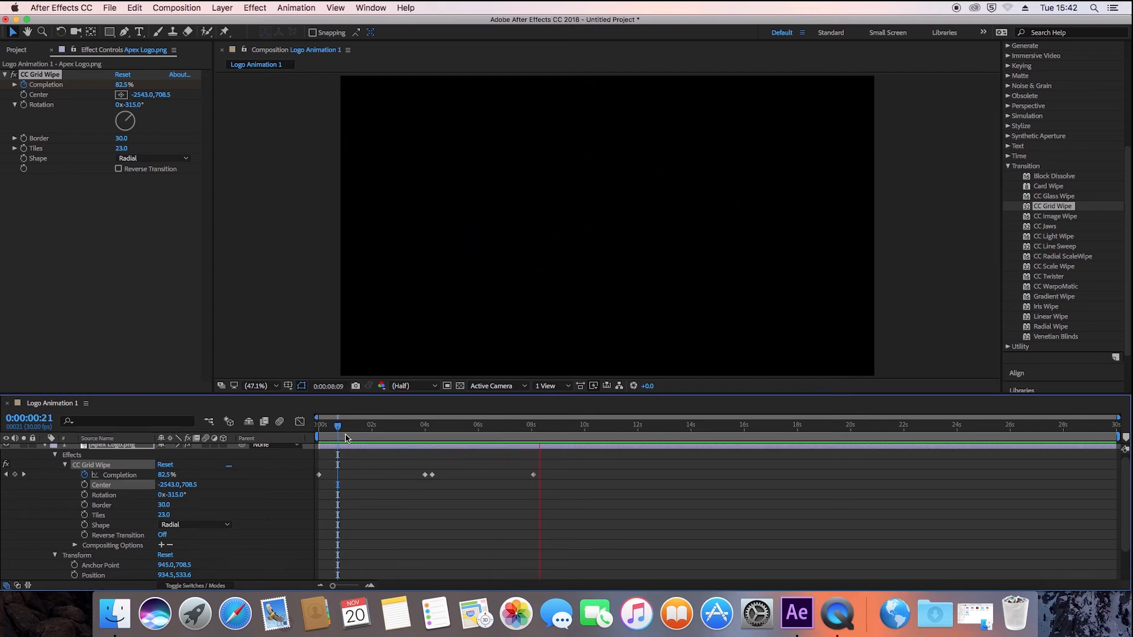
{"action": "key", "text": "space"}
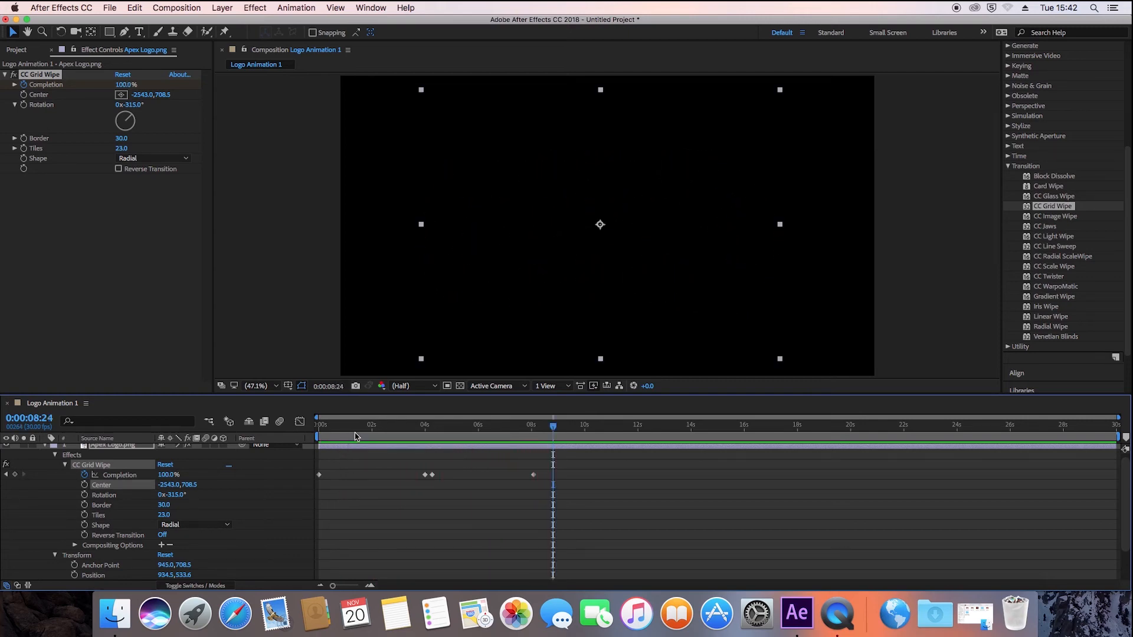